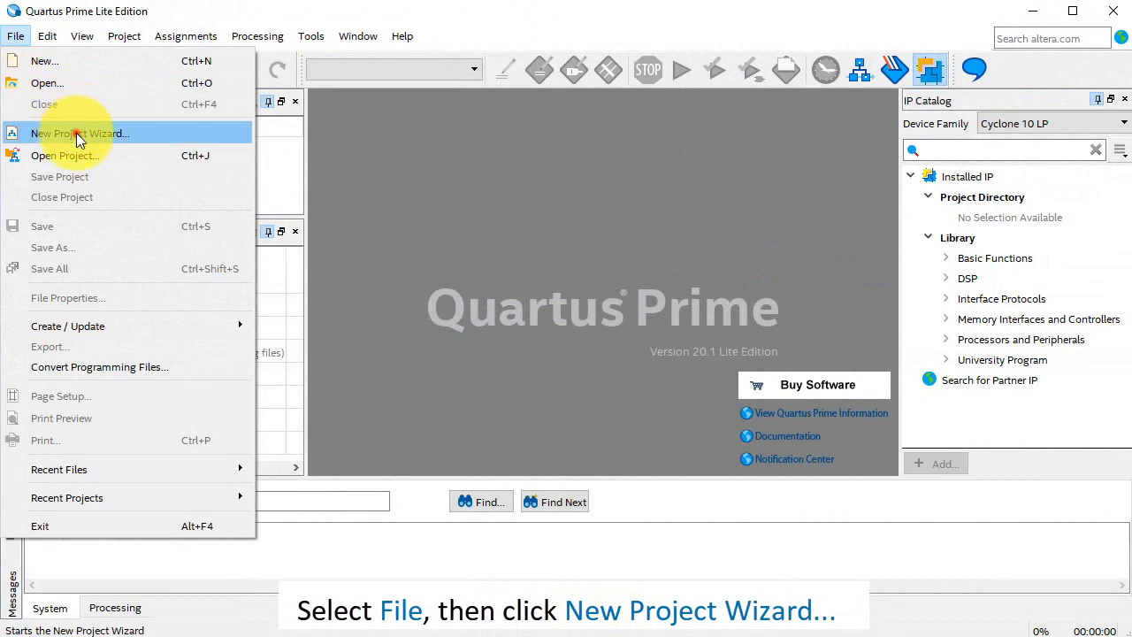
# Start a new empty project named Binary_Counter_Verilog_PClk_DE10-Lite in the working directory c:\designs.
pyautogui.click(77, 133)
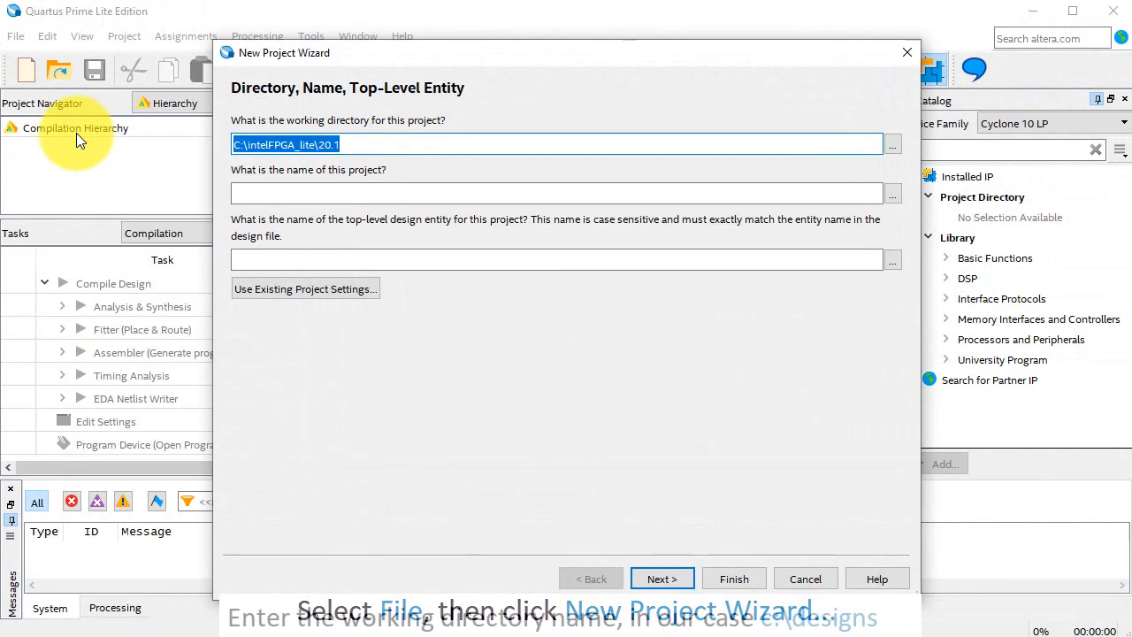
pyautogui.write('c:\\designs')
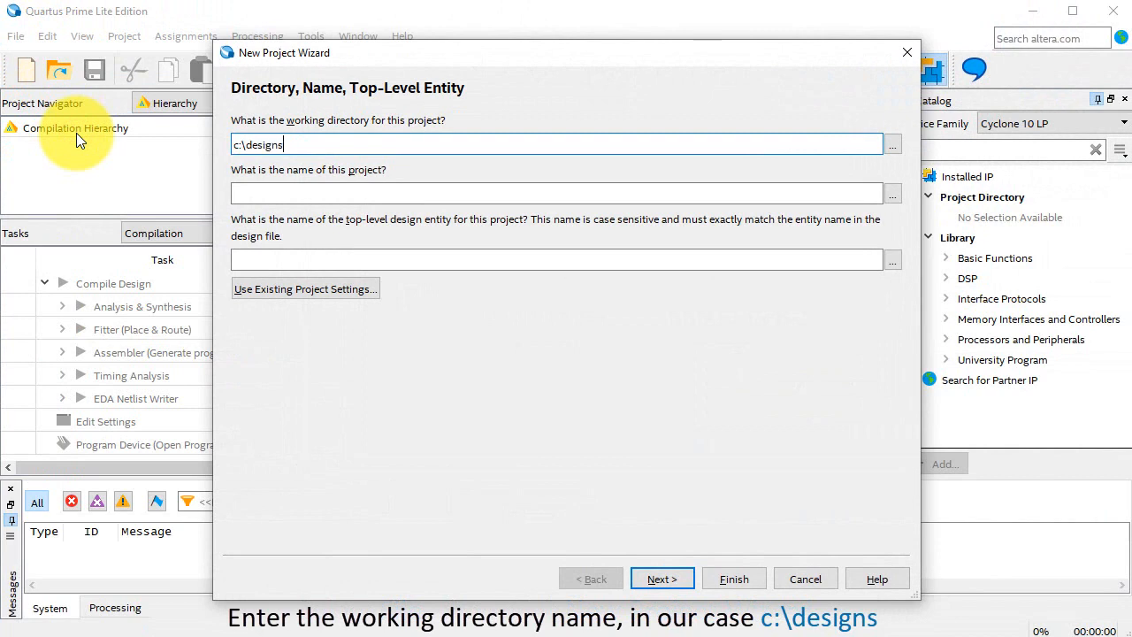
pyautogui.press('Tab')
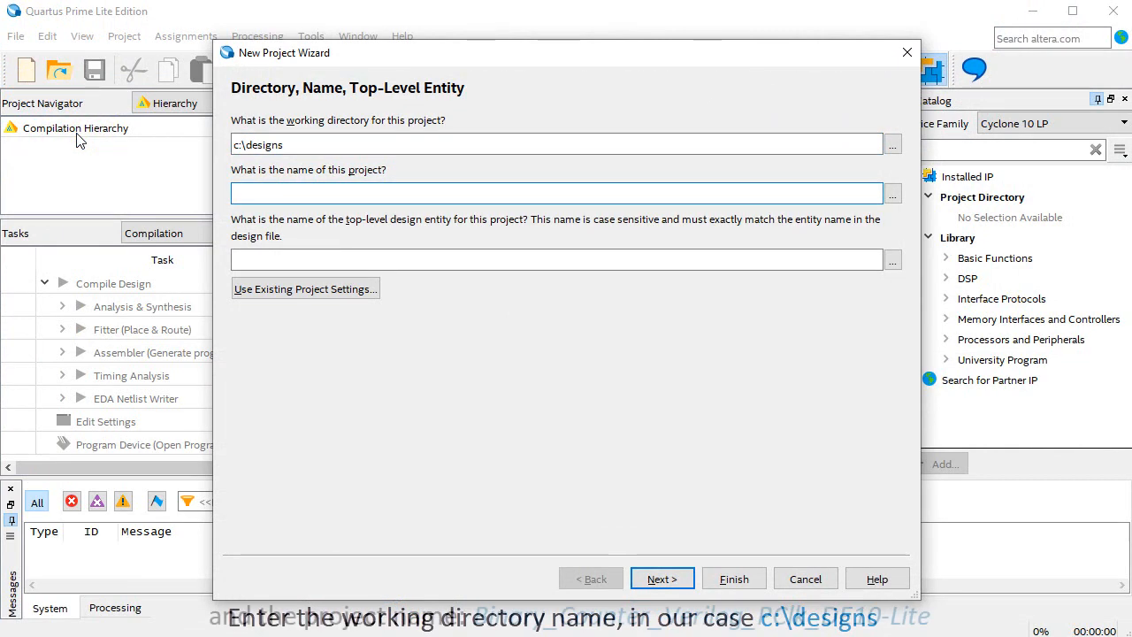
pyautogui.write('Binary_Counter_Veri')
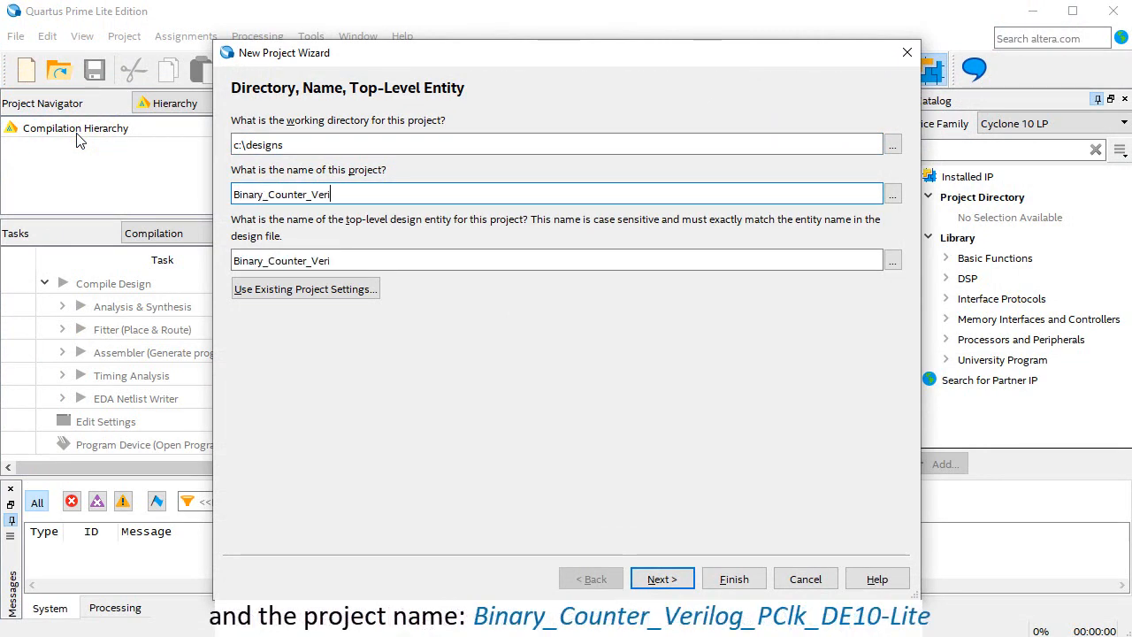
pyautogui.write('log_PClk_DE10-Lite')
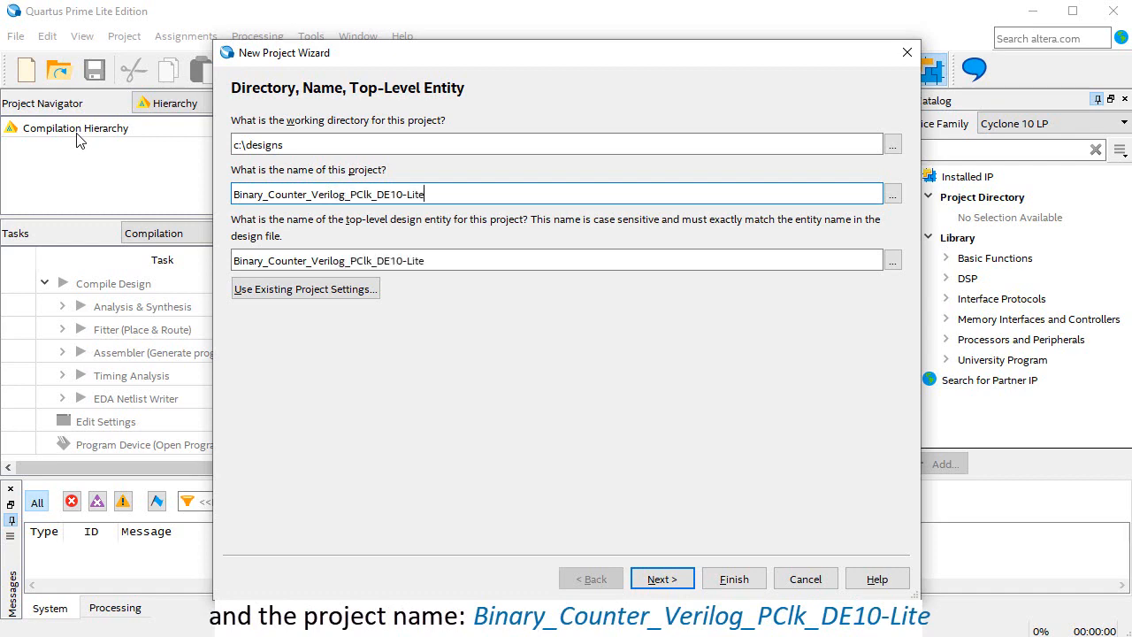
pyautogui.click(664, 578)
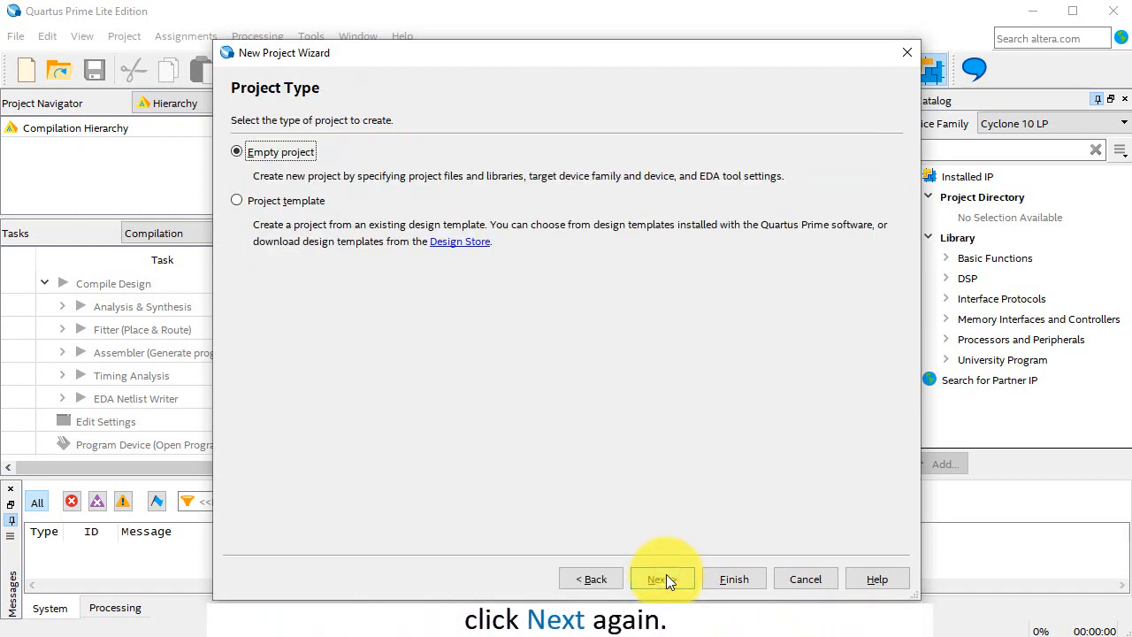
pyautogui.click(664, 580)
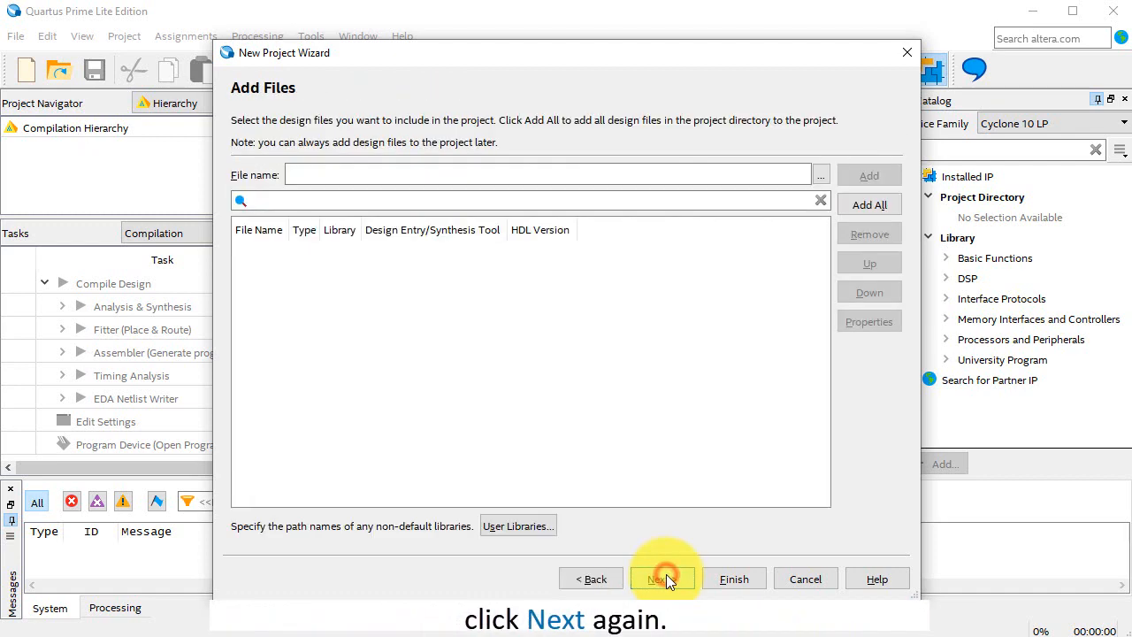
# Add binary_counter.v, Binary_Counter_Verilog_PClk_DE10_Lite.vhd and prescaler.vhd from the designs folder to the new project as source files.
pyautogui.click(822, 176)
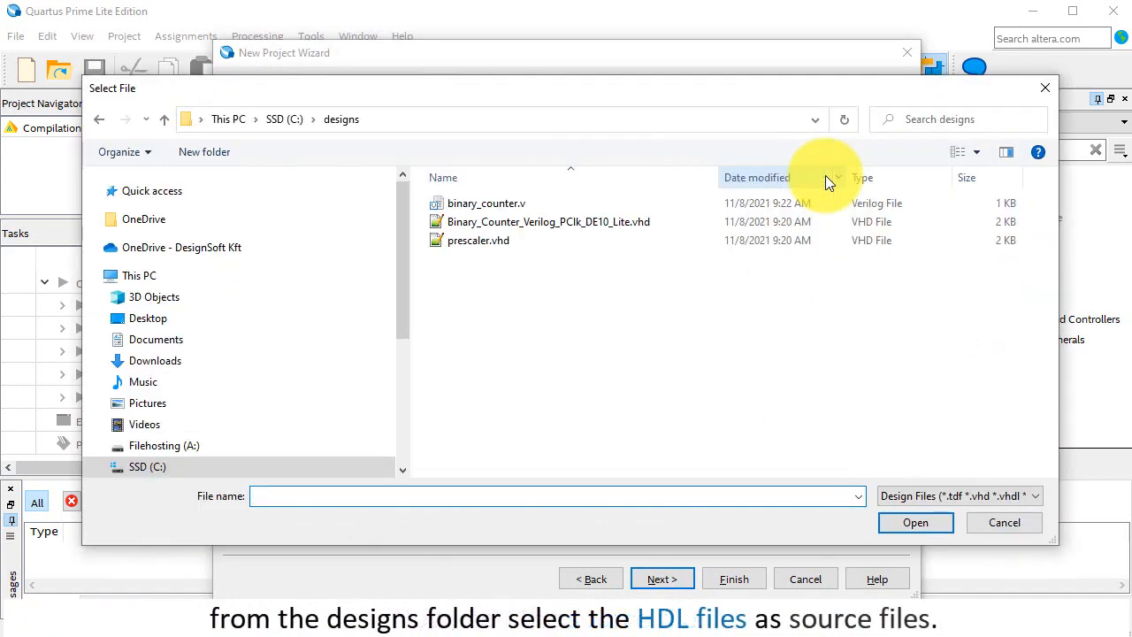
pyautogui.click(506, 201)
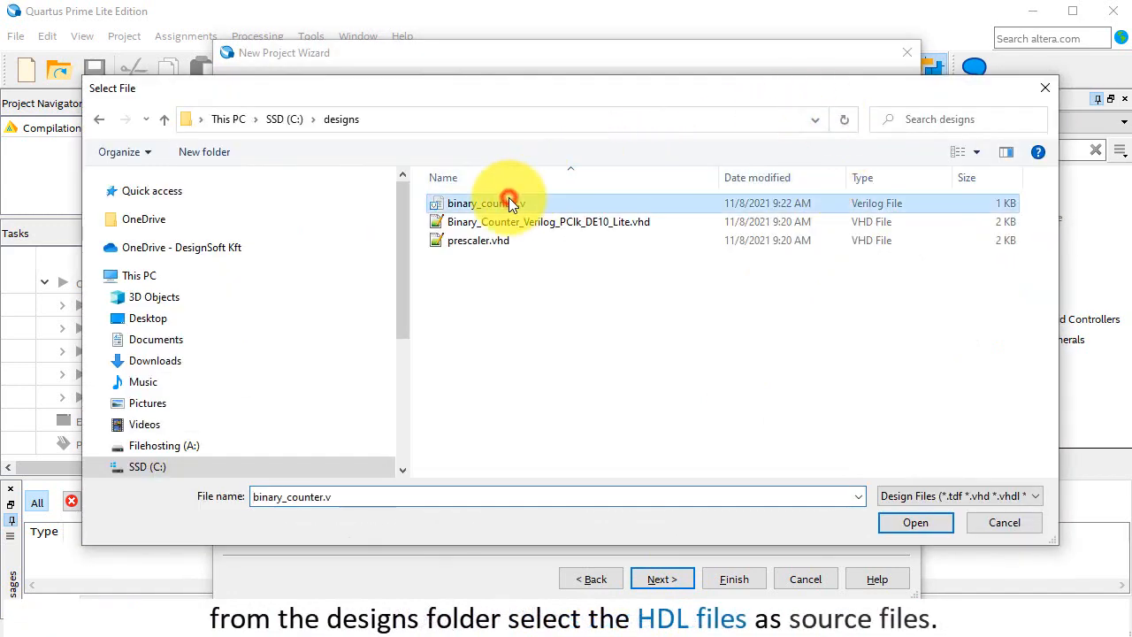
pyautogui.keyDown('shift'); pyautogui.click(485, 245); pyautogui.keyUp('shift')
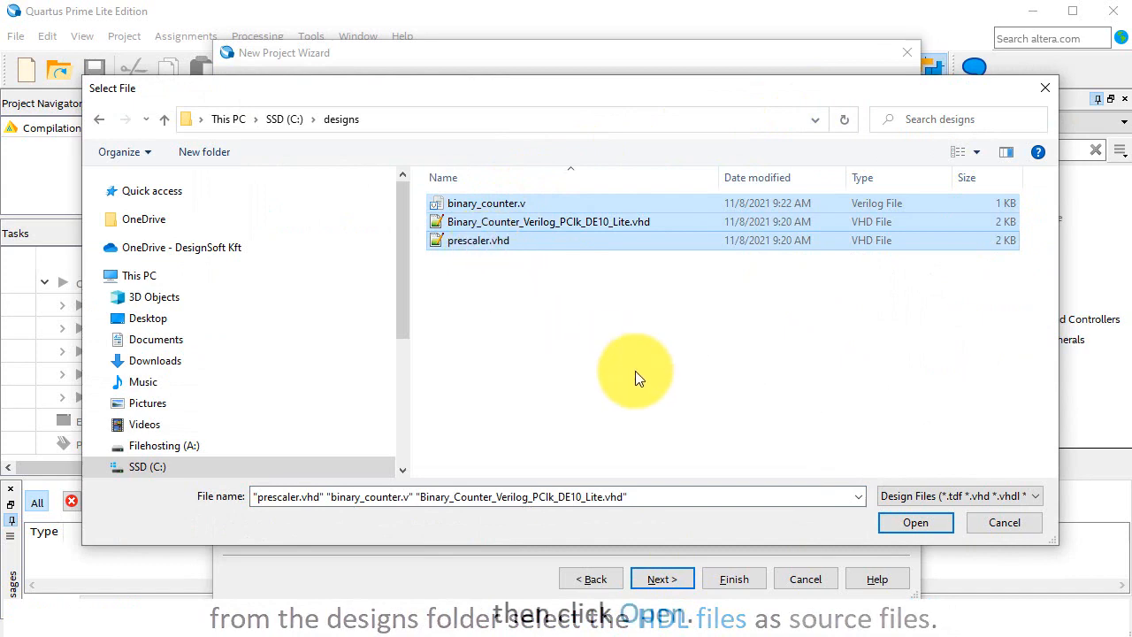
pyautogui.click(915, 522)
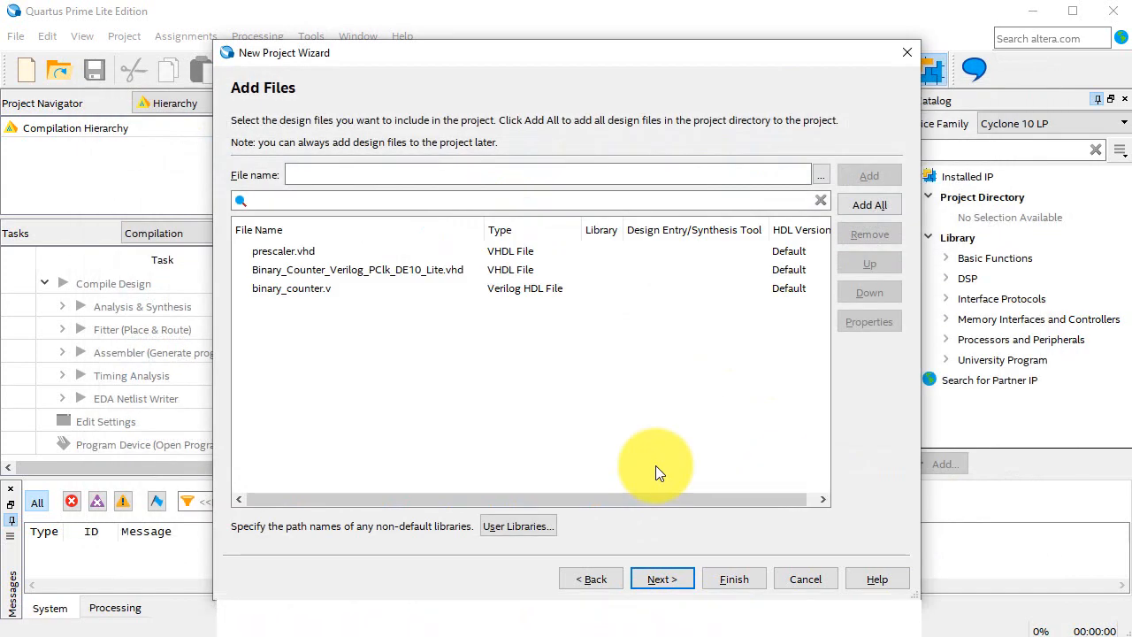
pyautogui.click(668, 580)
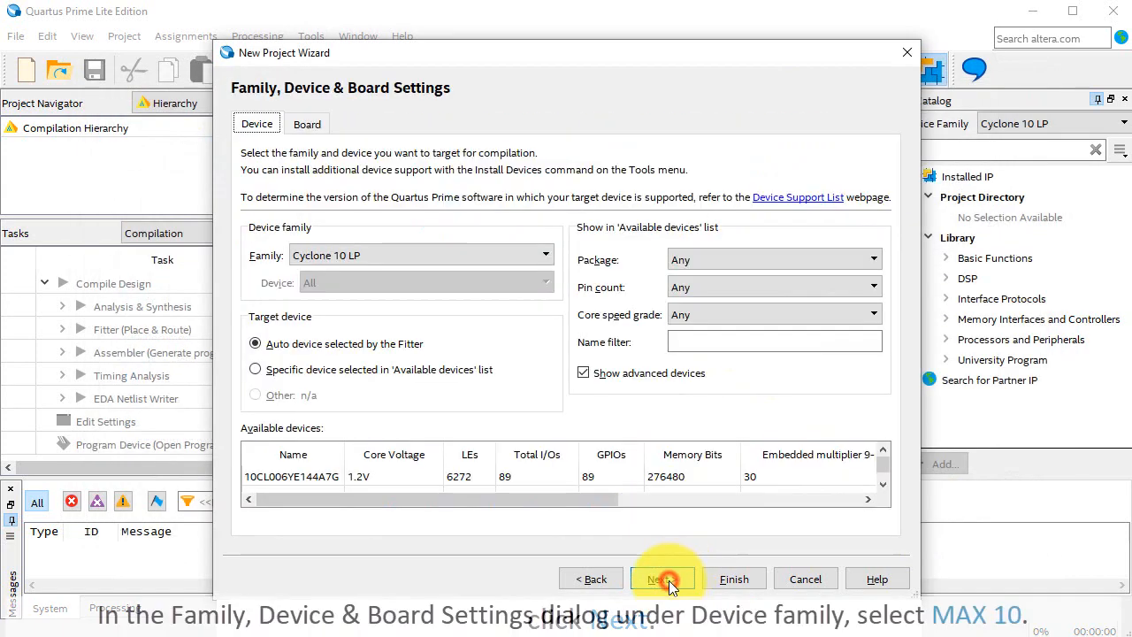
# Choose the MAX 10 (DA/DF/DC/SA/SC) device family and select 10M50DAF484C7G as the target device.
pyautogui.click(544, 256)
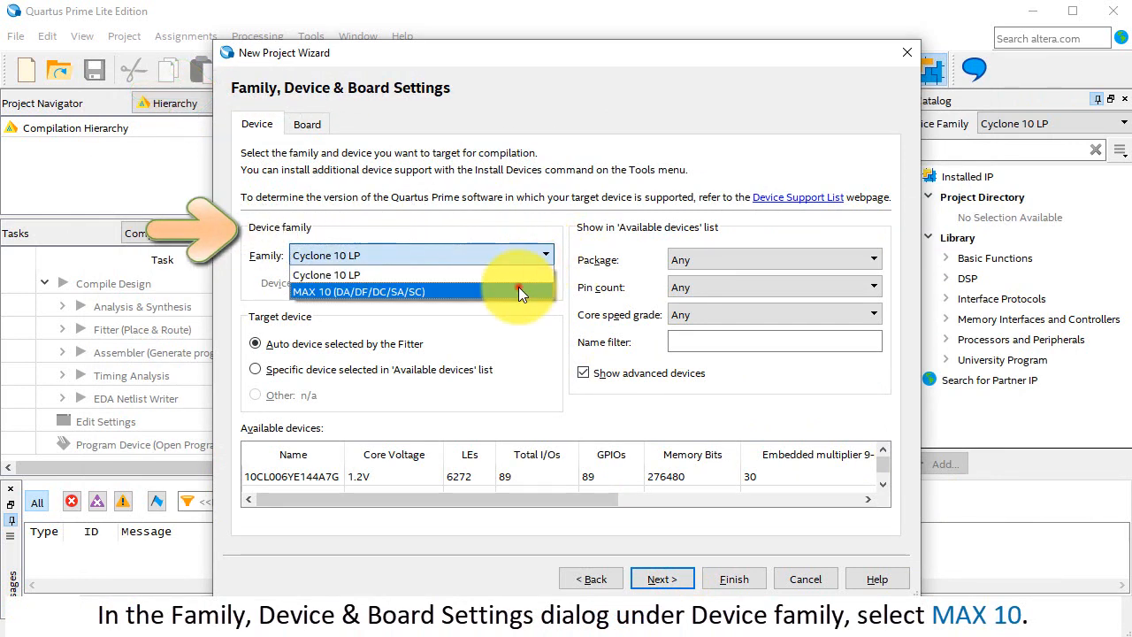
pyautogui.click(518, 290)
pyautogui.scroll(-15, 609, 474)
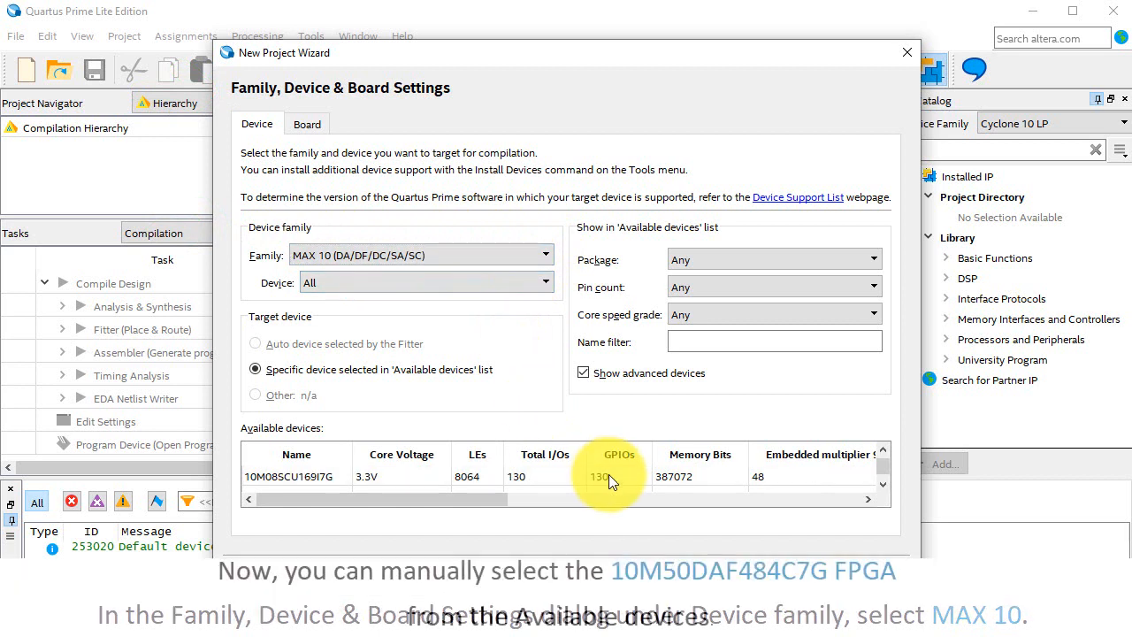
pyautogui.scroll(-10, 608, 474)
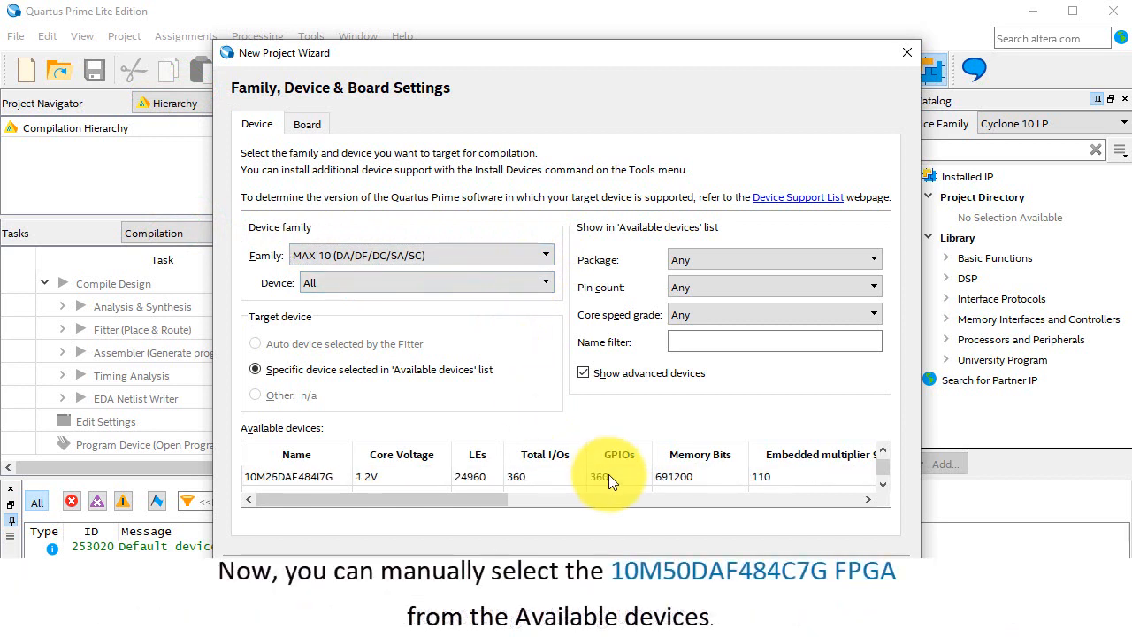
pyautogui.scroll(-3, 608, 474)
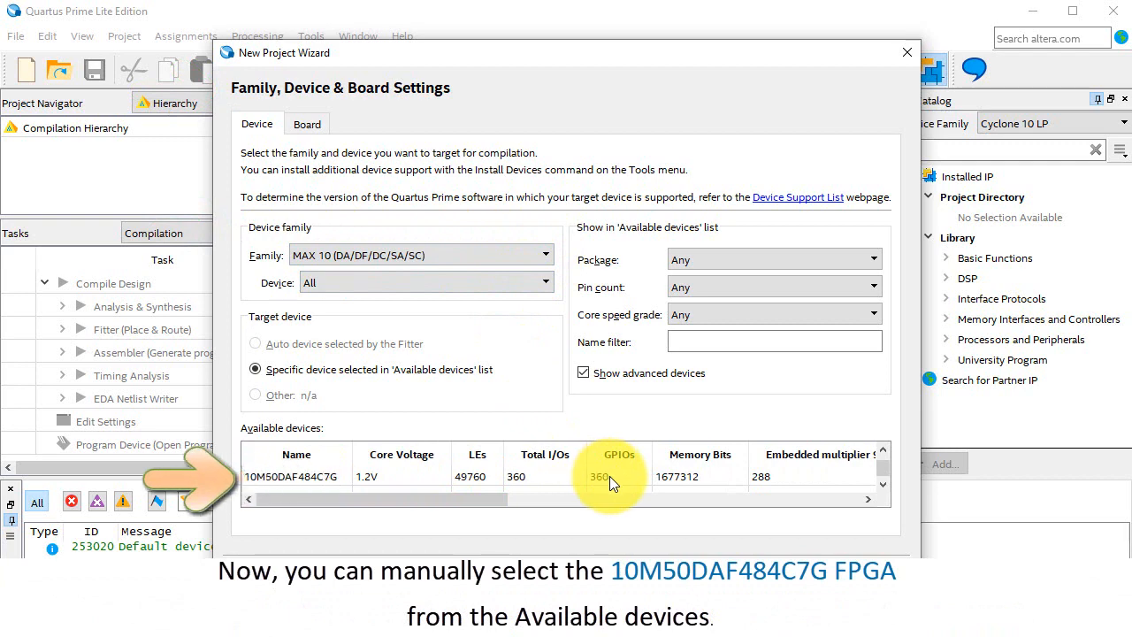
pyautogui.click(609, 475)
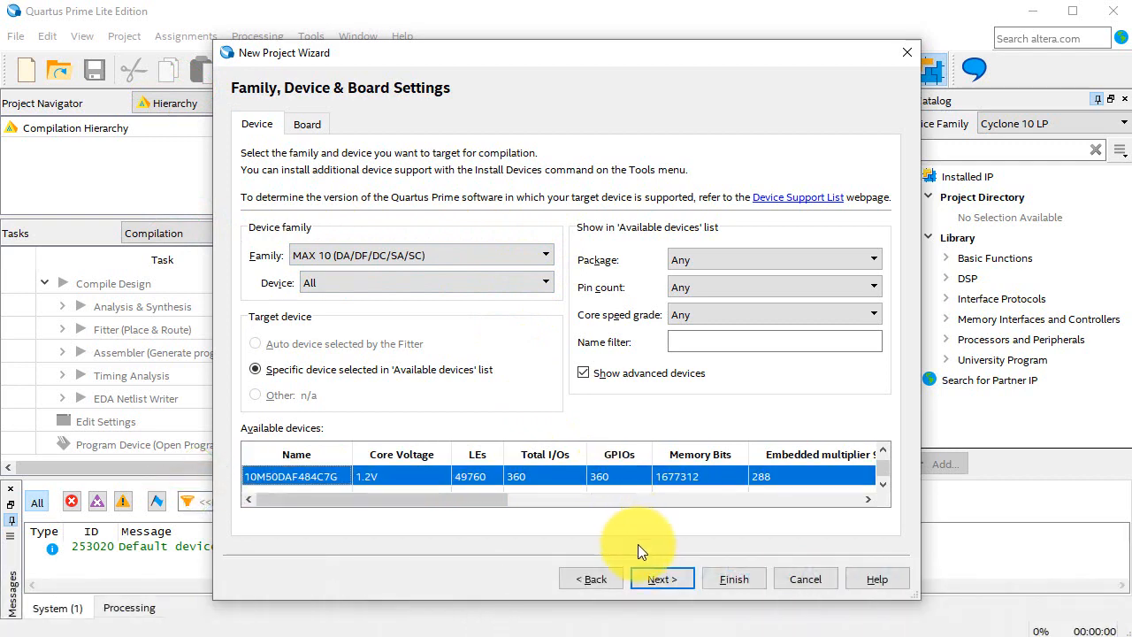
# Accept the default EDA tool settings and finish creating the project.
pyautogui.click(668, 577)
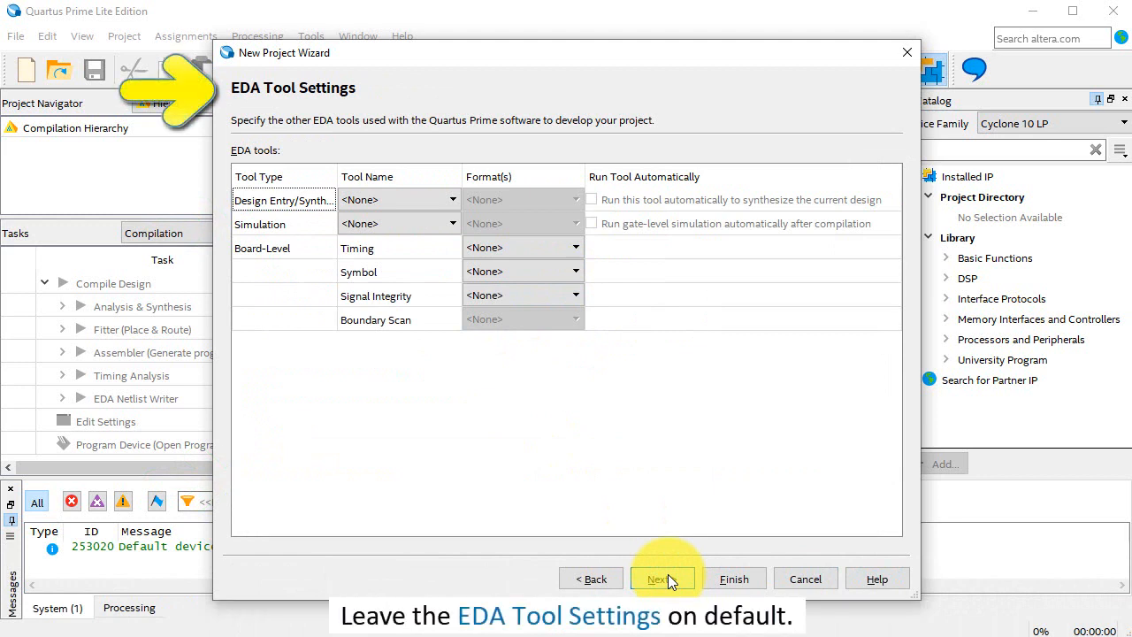
pyautogui.click(668, 578)
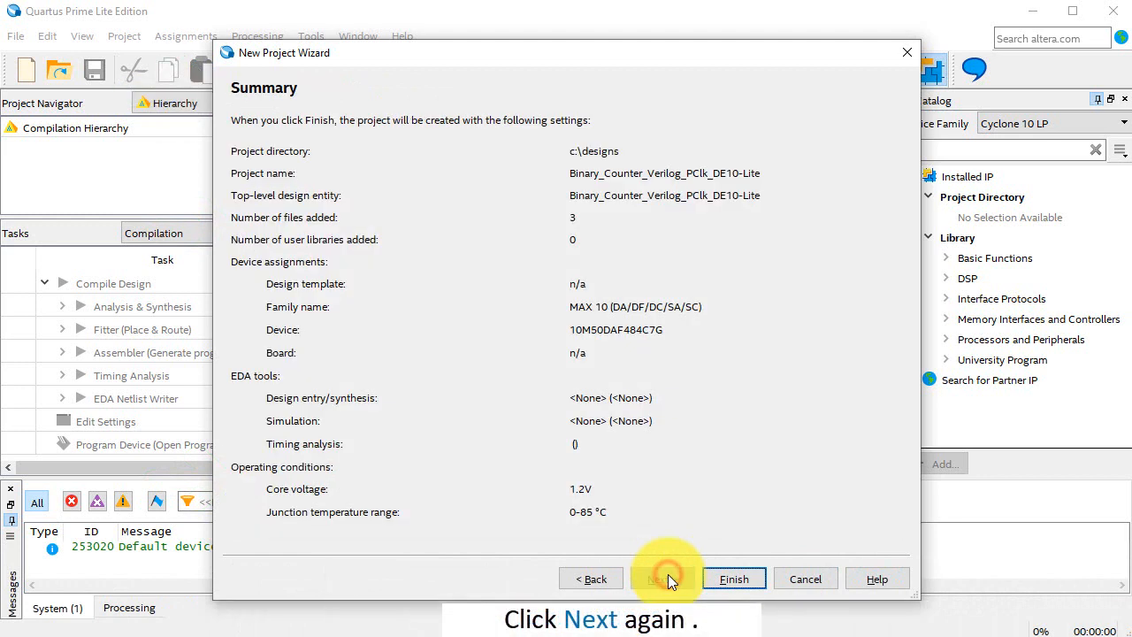
pyautogui.click(732, 579)
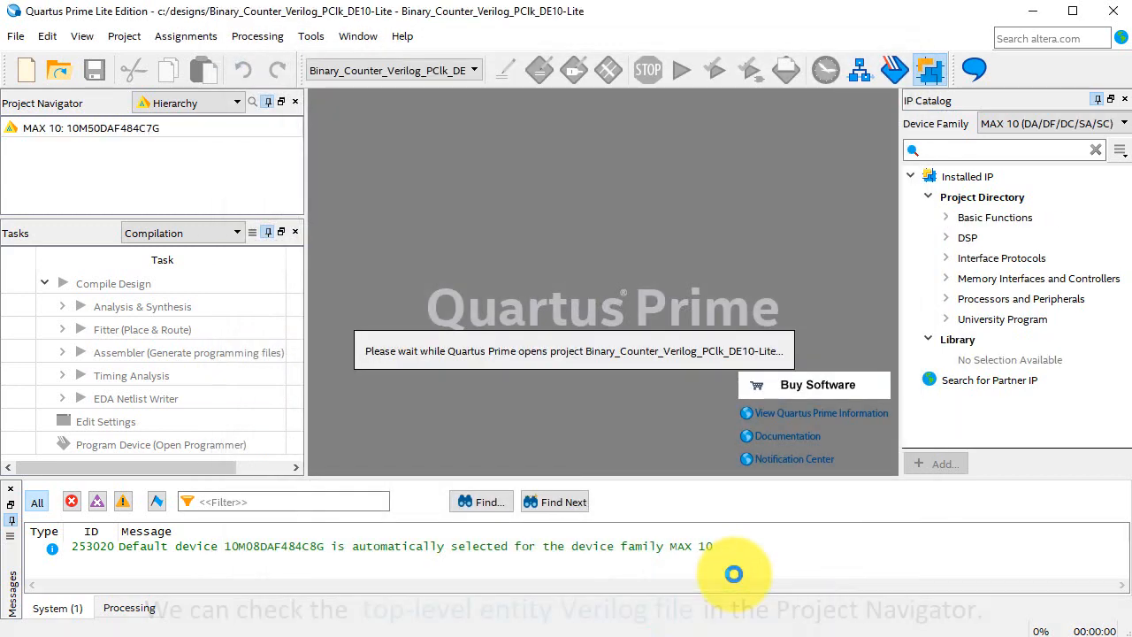
# List the project's files and open binary_counter.v to examine the Verilog counter module.
pyautogui.click(237, 102)
pyautogui.click(228, 143)
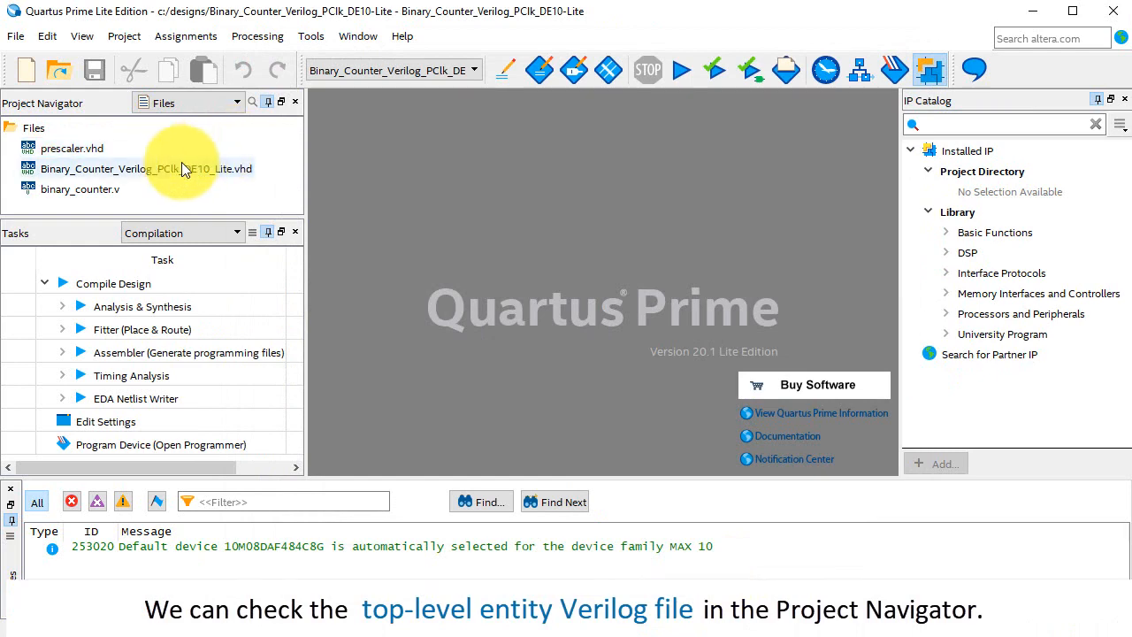
pyautogui.doubleClick(92, 188)
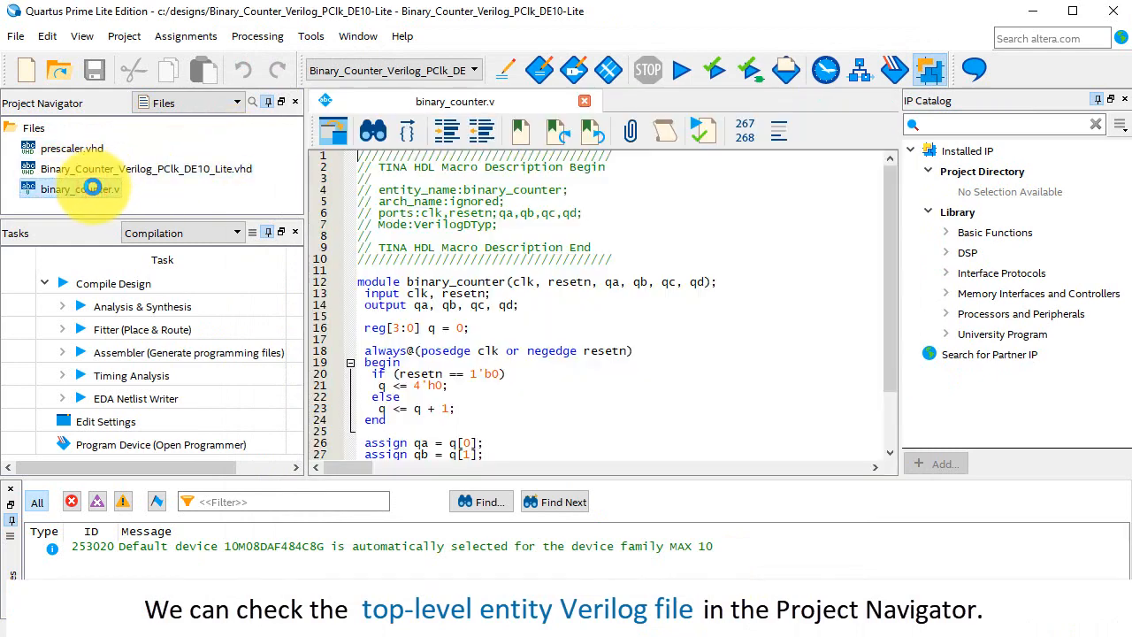
pyautogui.scroll(-1, 758, 220)
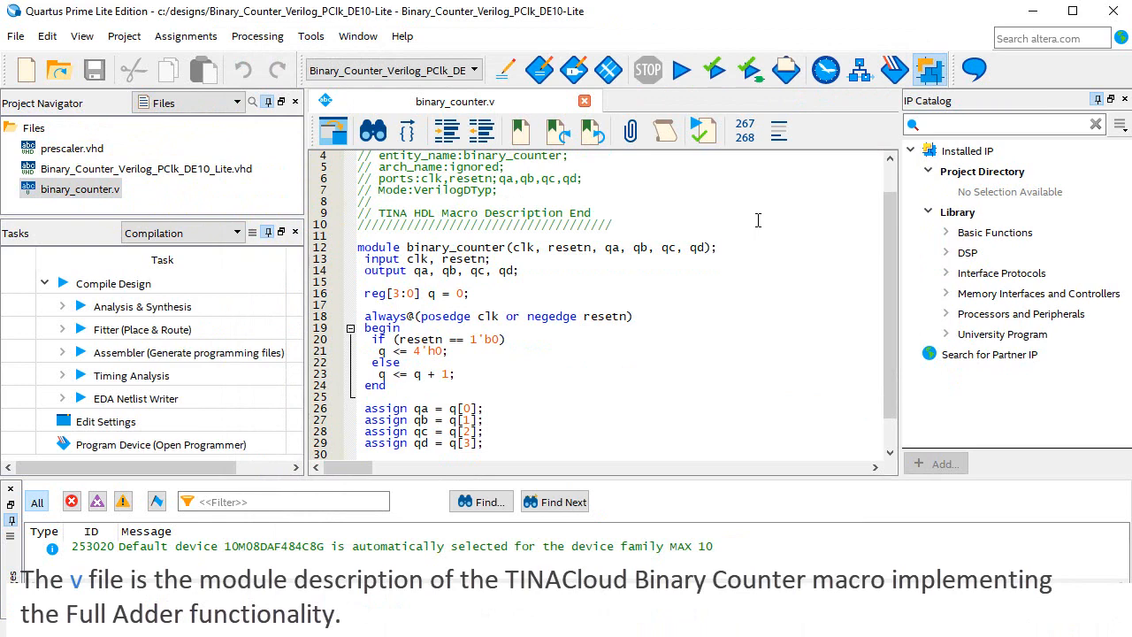
pyautogui.scroll(-1, 758, 220)
pyautogui.scroll(2, 753, 221)
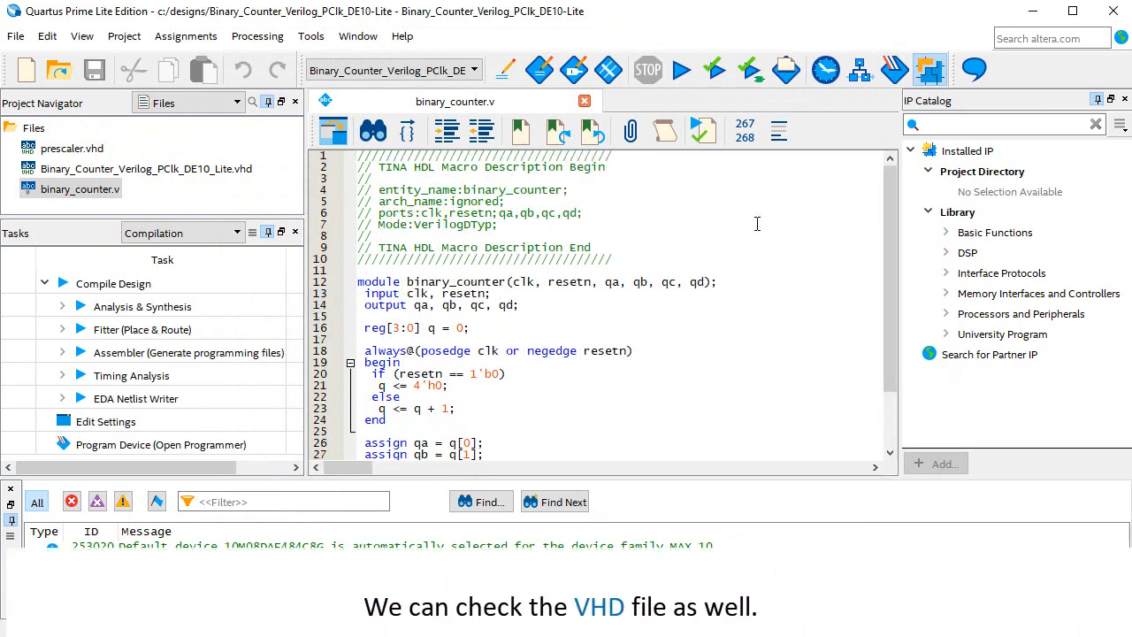
# Open Binary_Counter_Verilog_PClk_DE10_Lite.vhd, review it and copy the entity name e_Binary_Counter_Verilog_PClk_DE10_Lite_entity from its entity section.
pyautogui.doubleClick(215, 172)
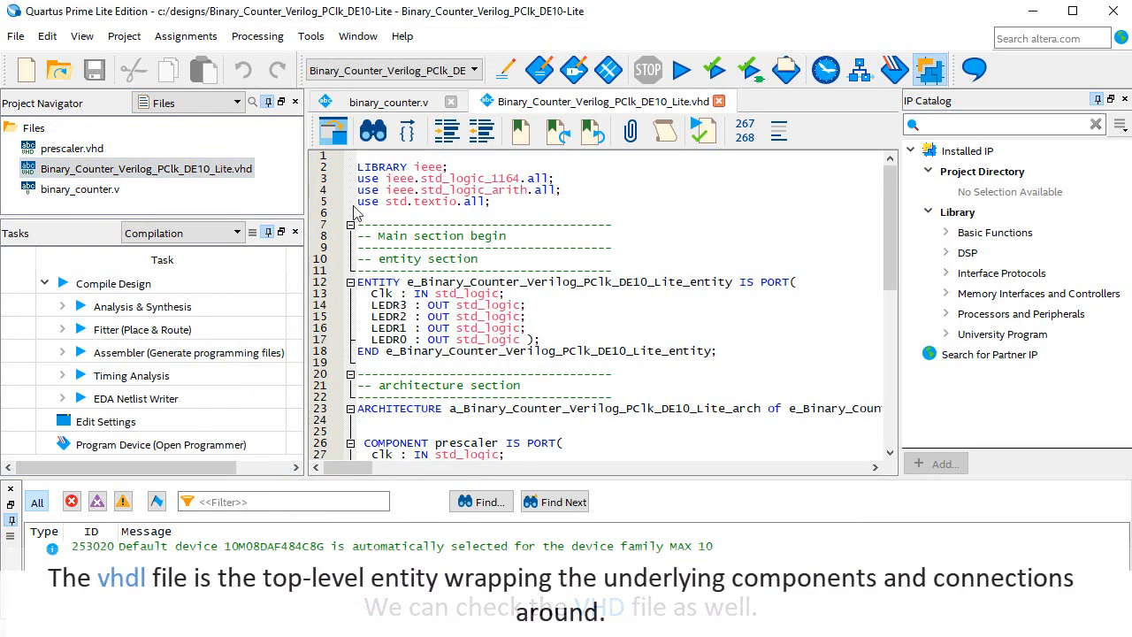
pyautogui.scroll(-9, 707, 210)
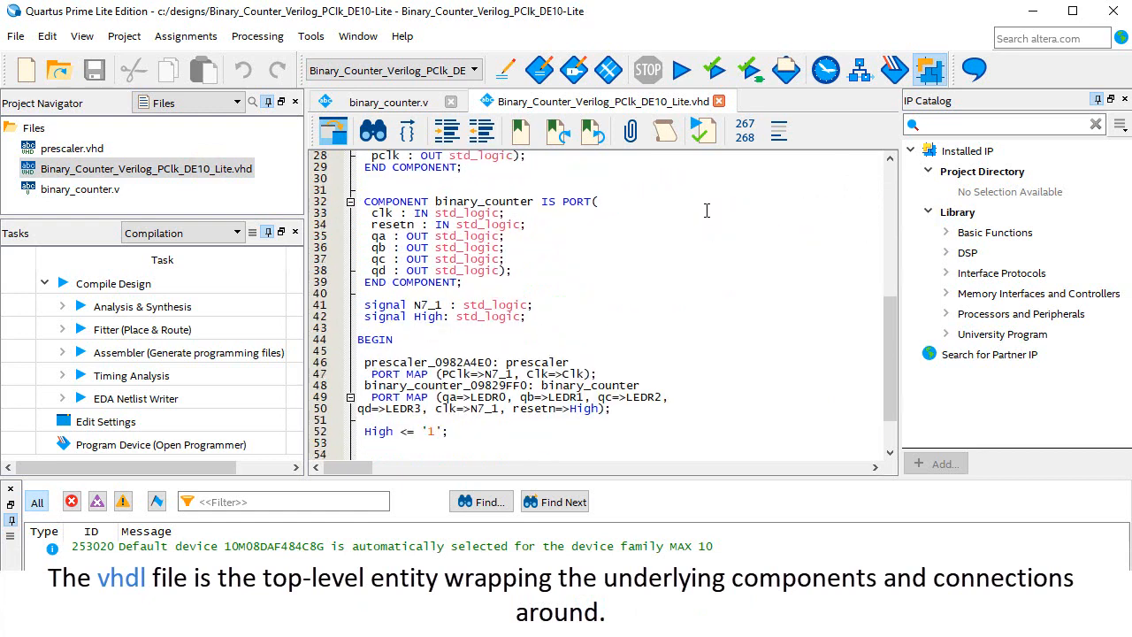
pyautogui.scroll(9, 706, 210)
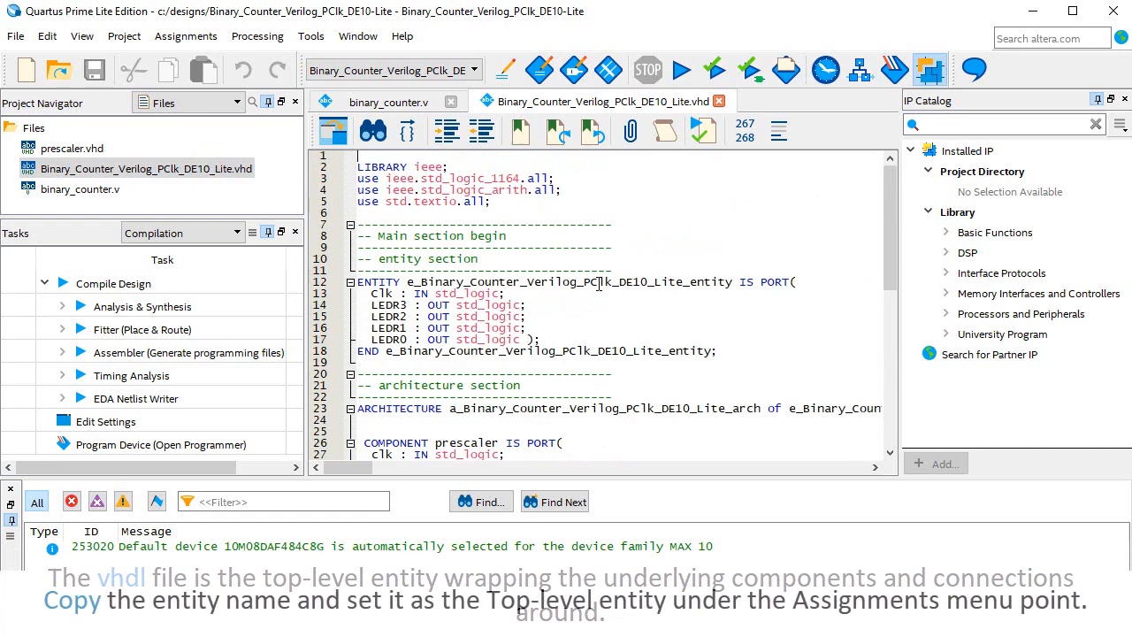
pyautogui.doubleClick(598, 282)
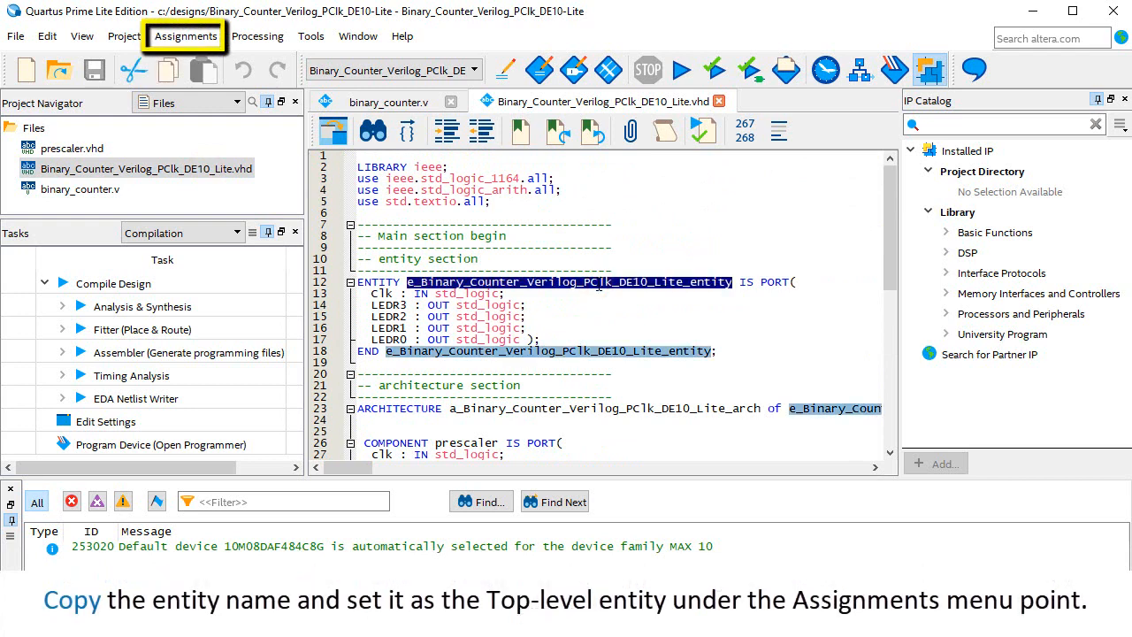
pyautogui.hotkey('ctrl', 'c')
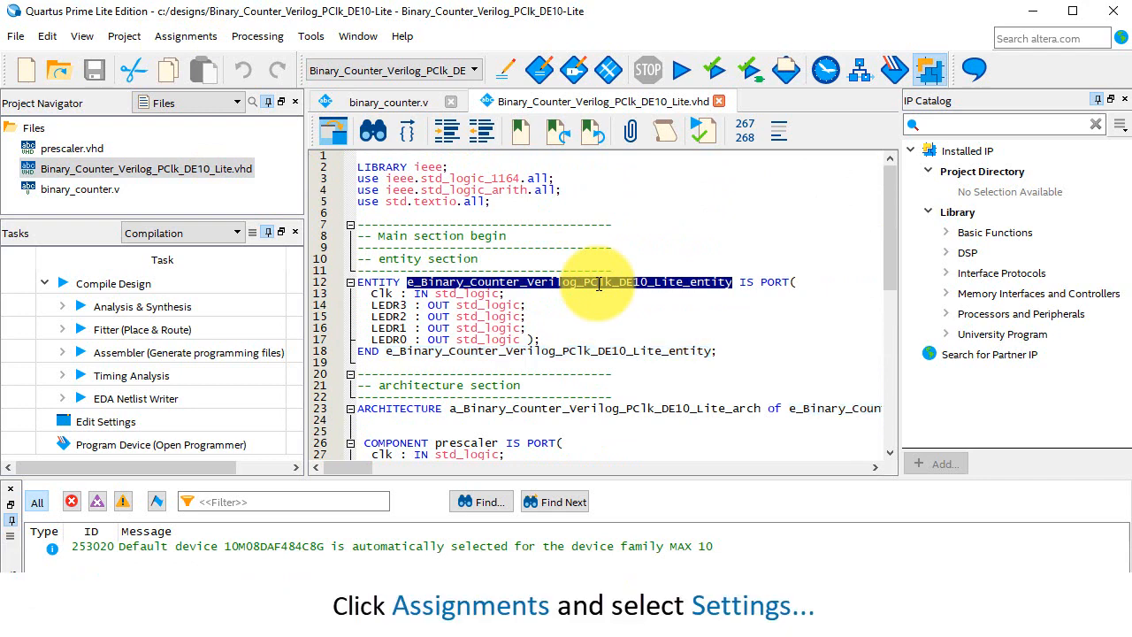
# Set the project's top-level entity to the copied name e_Binary_Counter_Verilog_PClk_DE10_Lite_entity in the general settings.
pyautogui.click(190, 41)
pyautogui.click(221, 82)
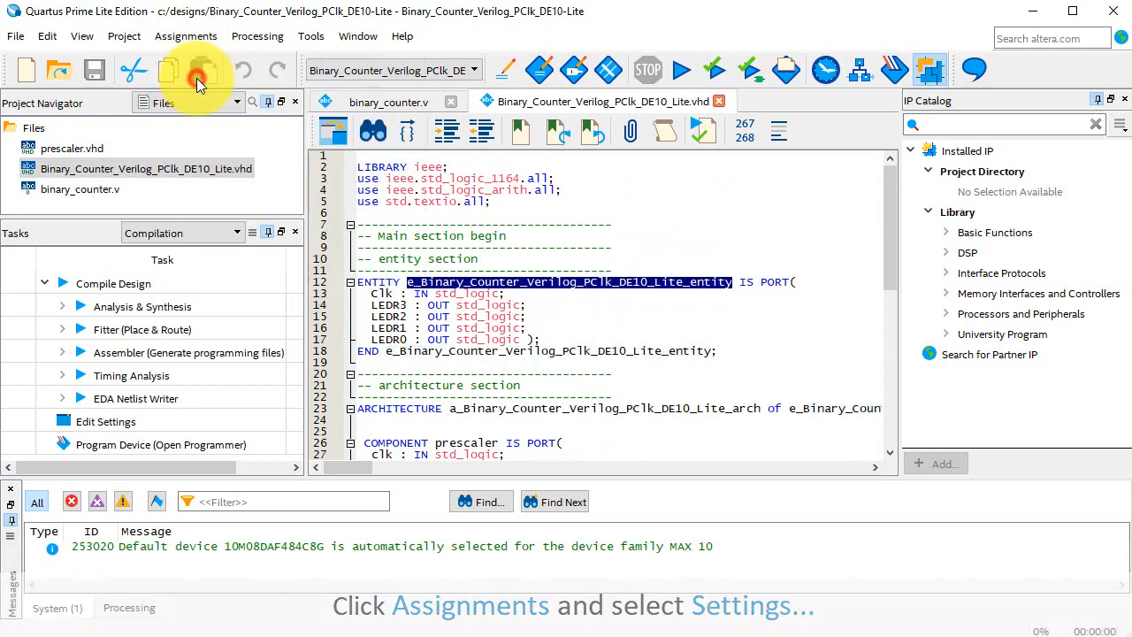
pyautogui.moveTo(723, 175); pyautogui.dragTo(528, 203)
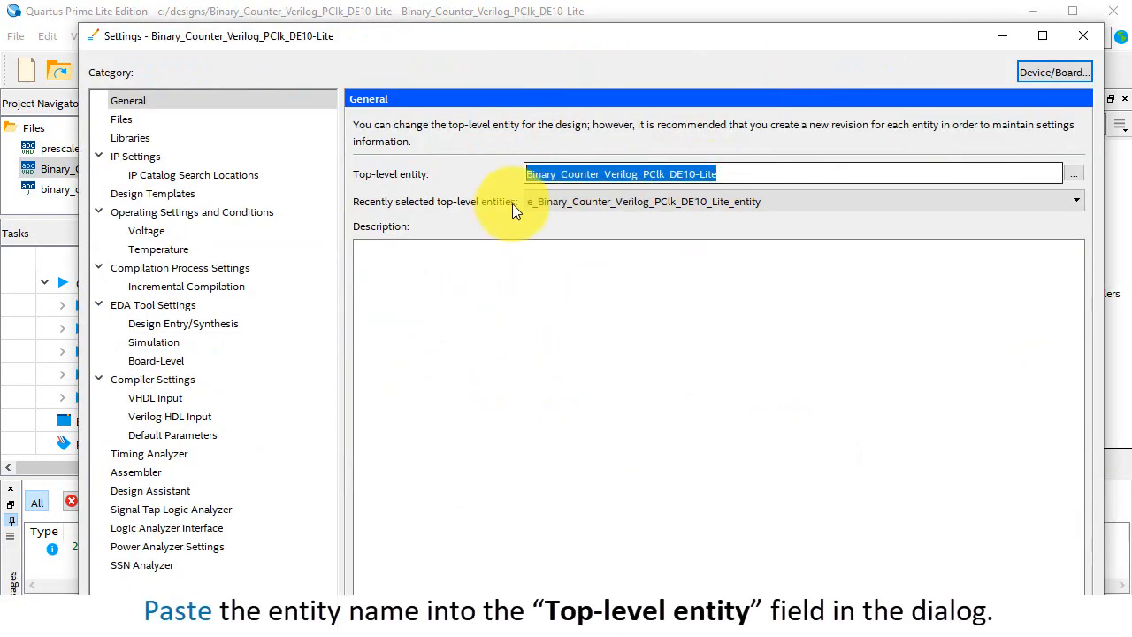
pyautogui.hotkey('ctrl', 'v')
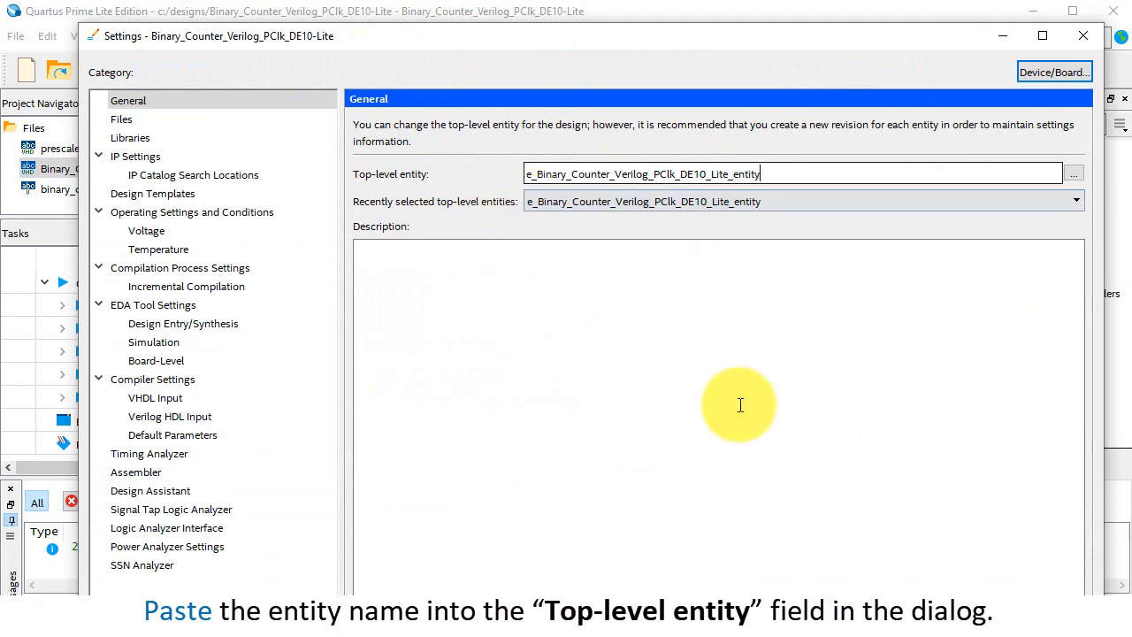
pyautogui.click(859, 609)
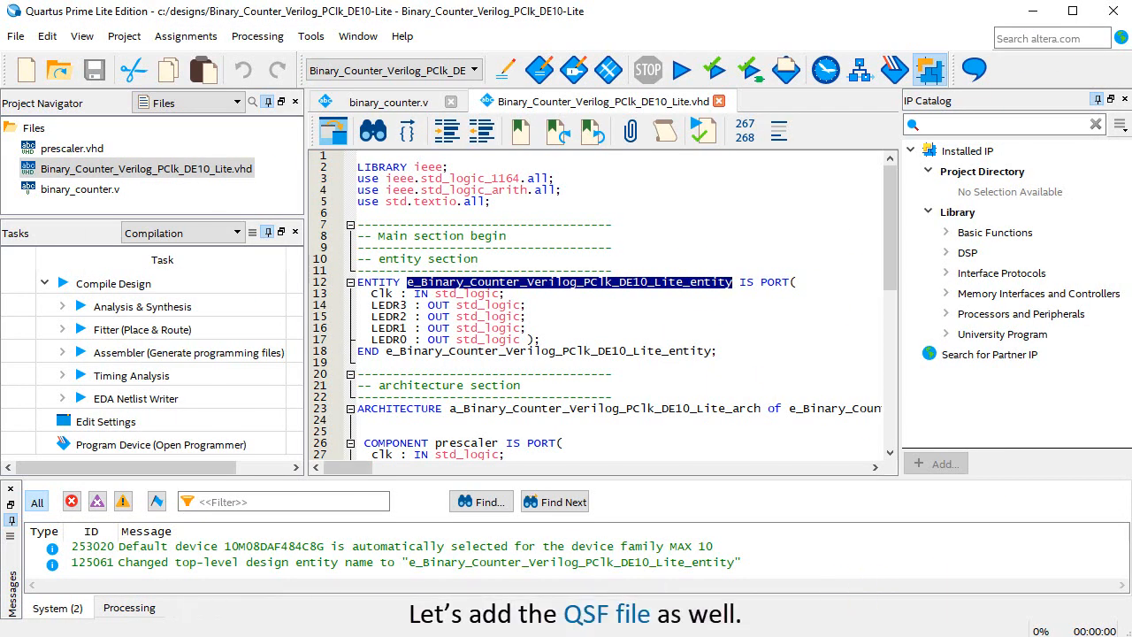
# Import the pin assignments from Binary_Counter_Verilog_PClk_DE10_Lite.qsf in the designs folder, with copying of existing assignments enabled.
pyautogui.click(183, 37)
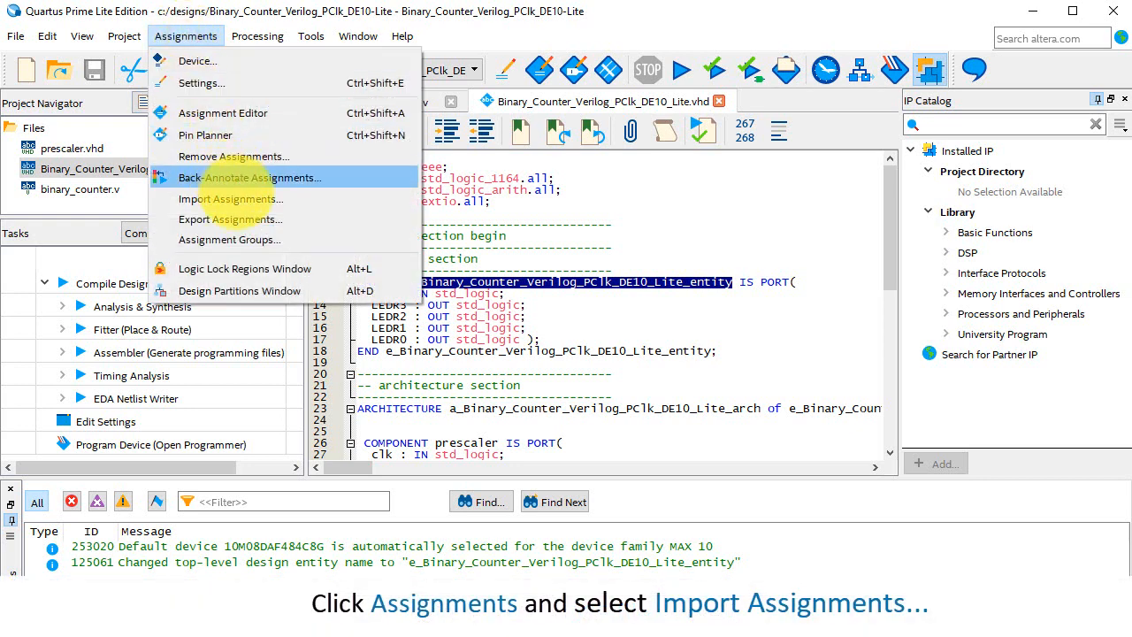
pyautogui.click(229, 198)
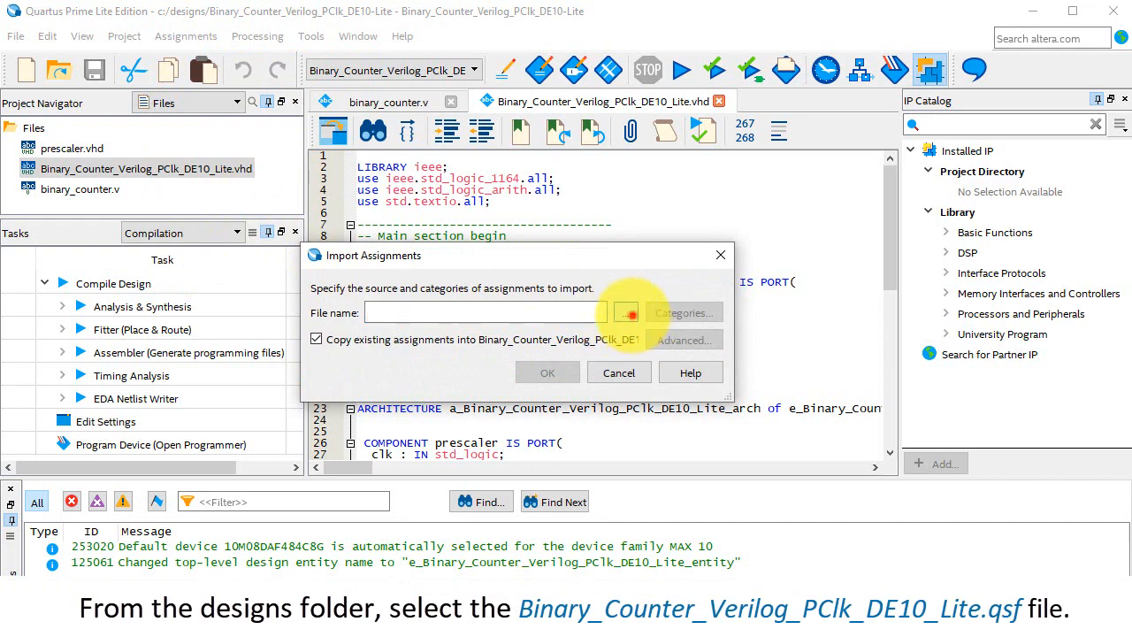
pyautogui.click(629, 313)
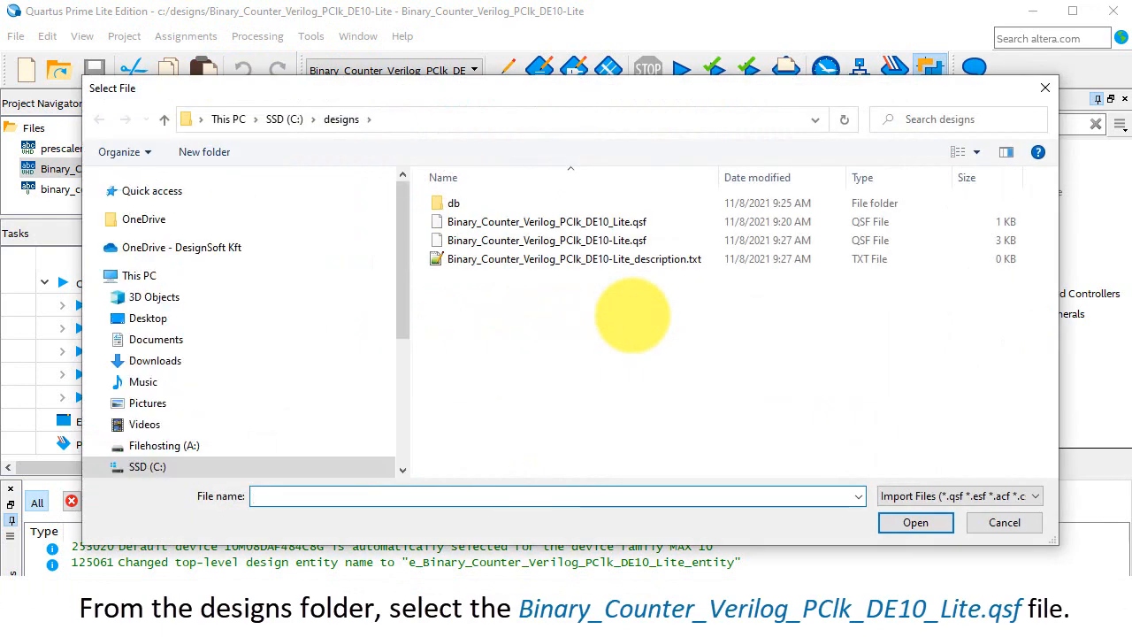
pyautogui.click(613, 222)
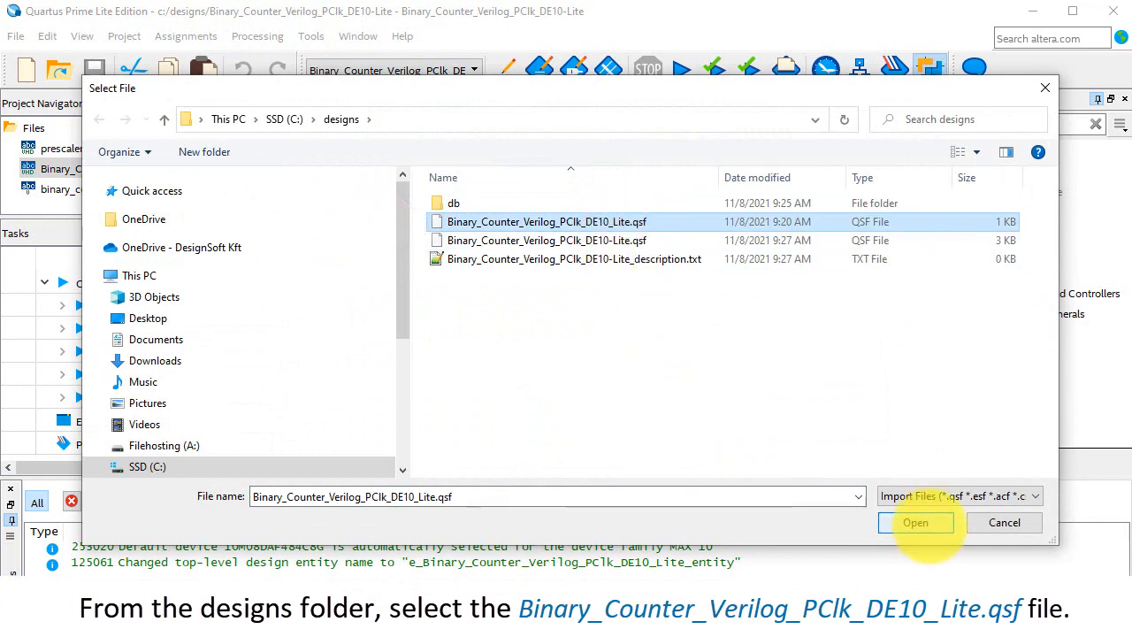
pyautogui.click(925, 523)
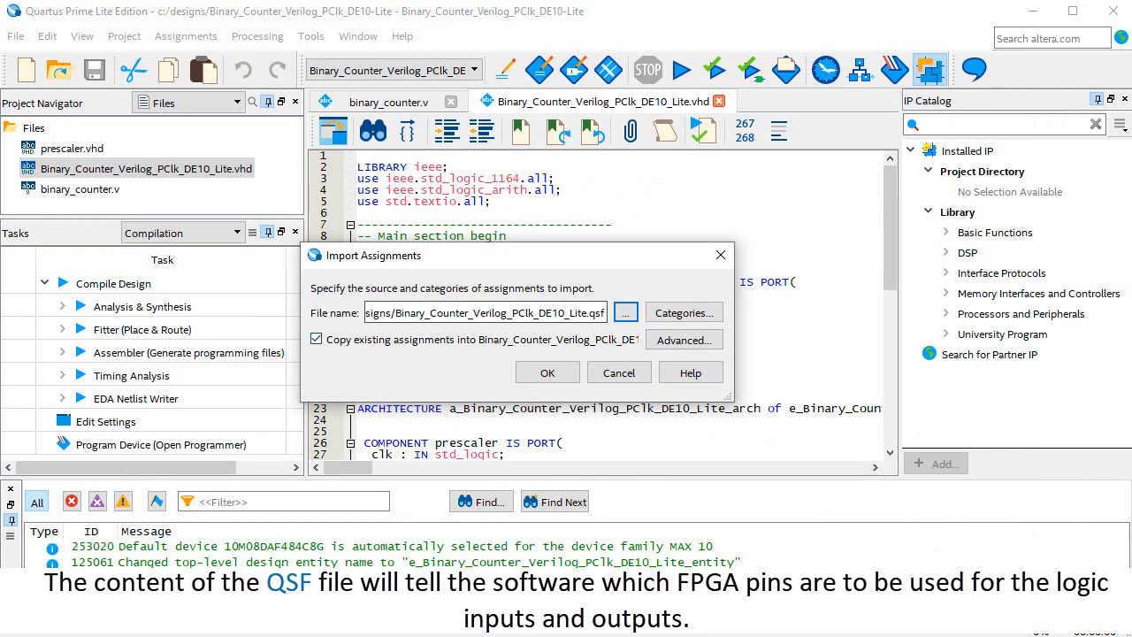
pyautogui.click(547, 373)
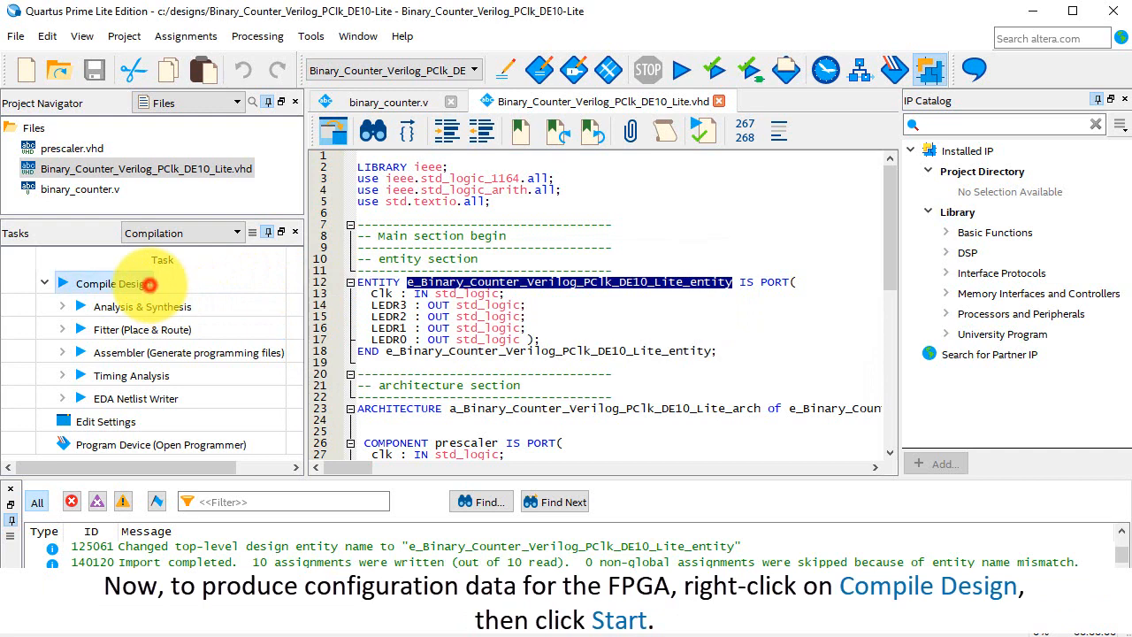
# Run the full design compilation and program the 10M50DAF484 device through USB-Blaster in JTAG mode.
pyautogui.rightClick(154, 285)
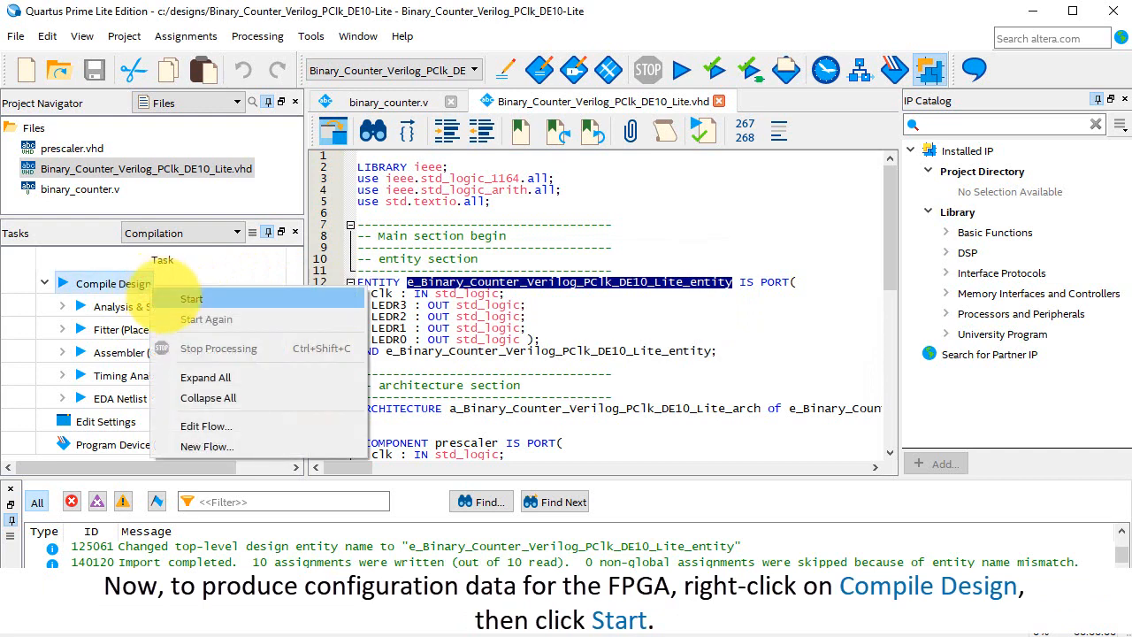
pyautogui.click(168, 299)
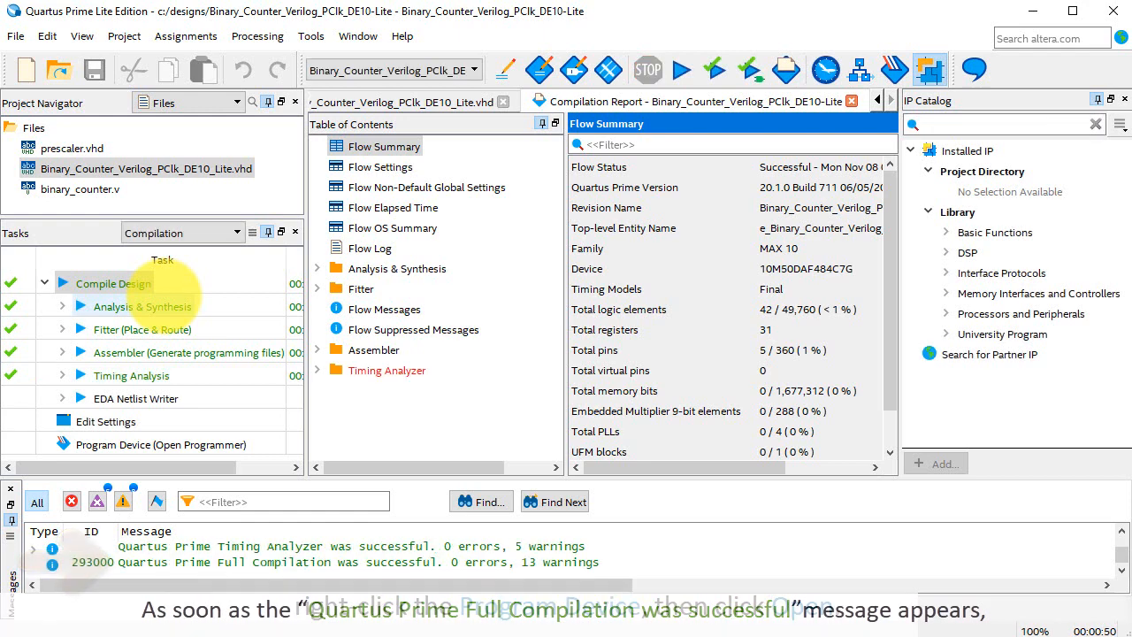
pyautogui.rightClick(159, 440)
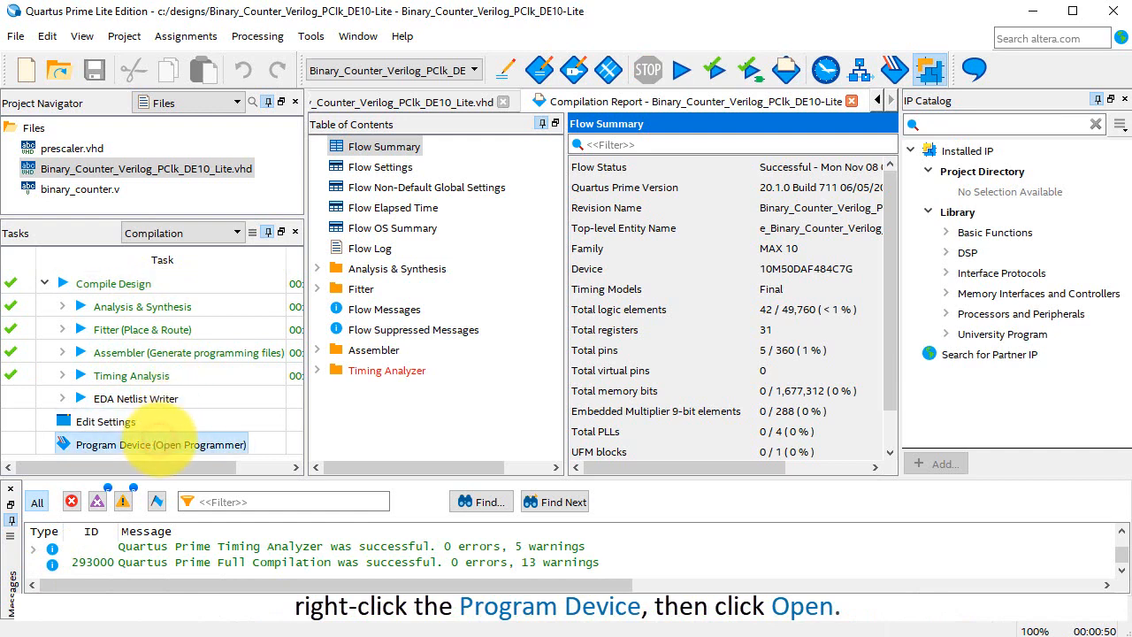
pyautogui.click(174, 445)
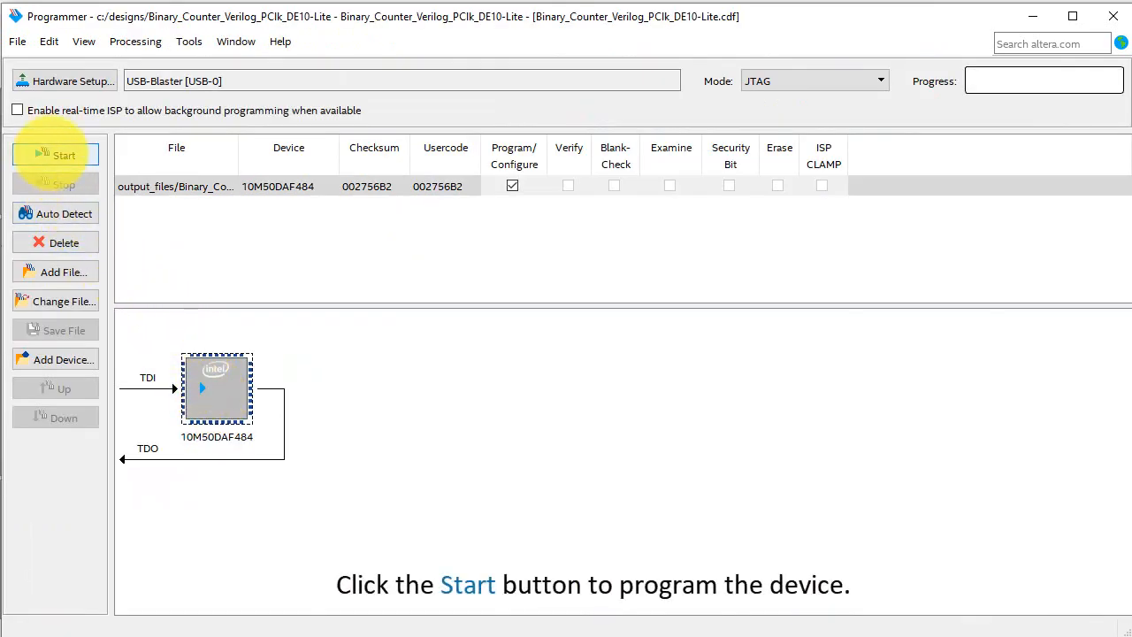
pyautogui.click(55, 155)
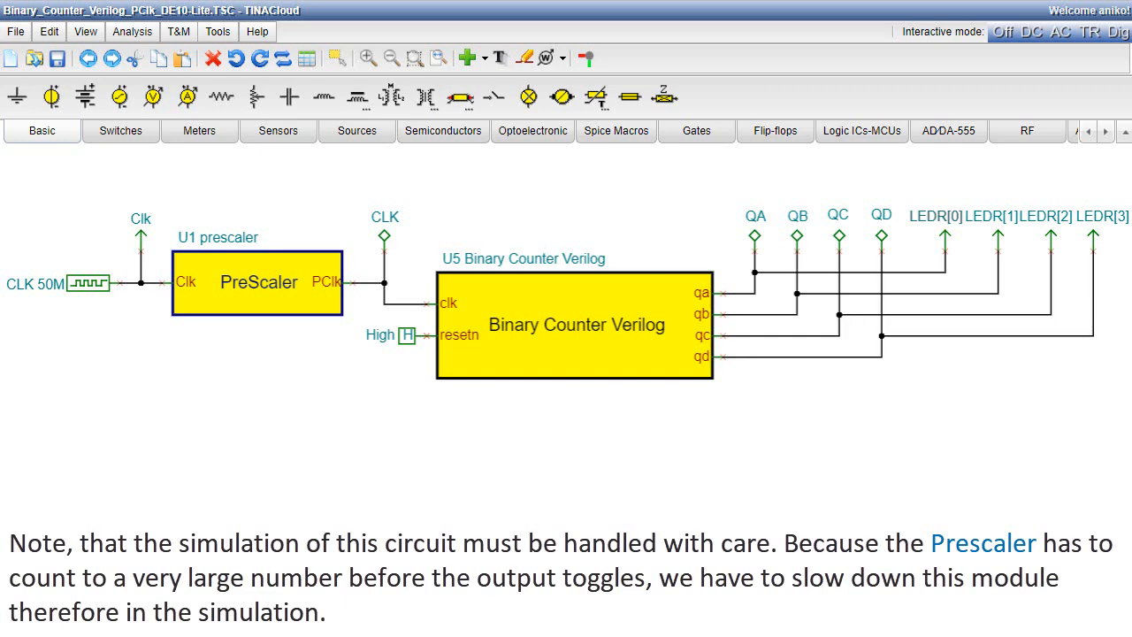
# In TINACloud, save the prescaler counter circuit under the name Binary_Counter Verilog_PClk_Sim_DE10-Lite.TSC in My Circuits.
pyautogui.click(16, 31)
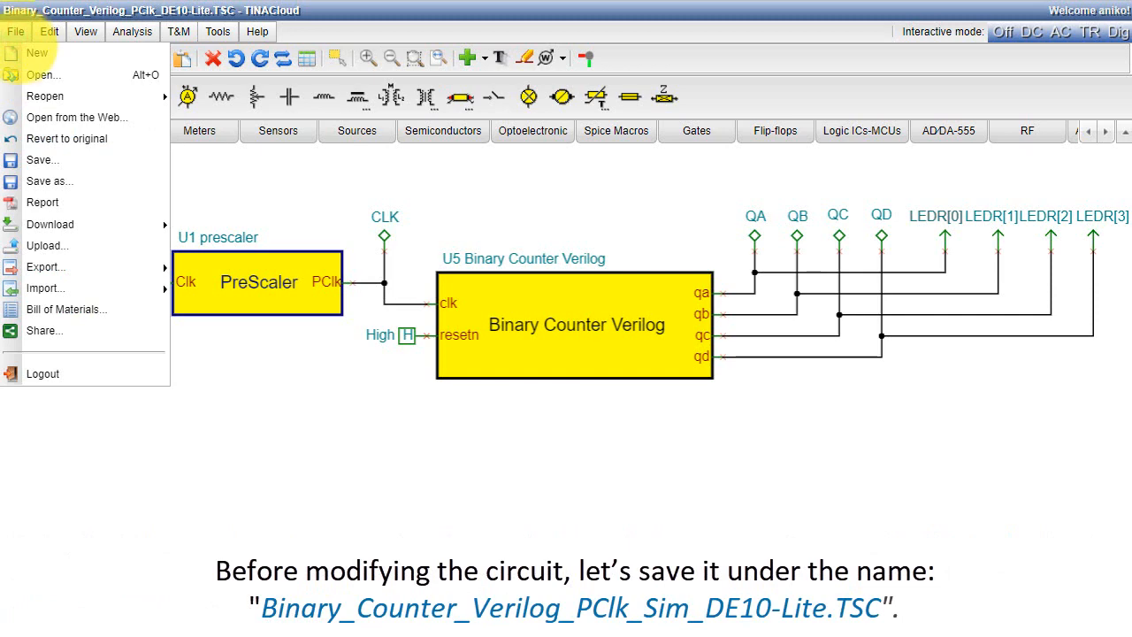
pyautogui.click(62, 185)
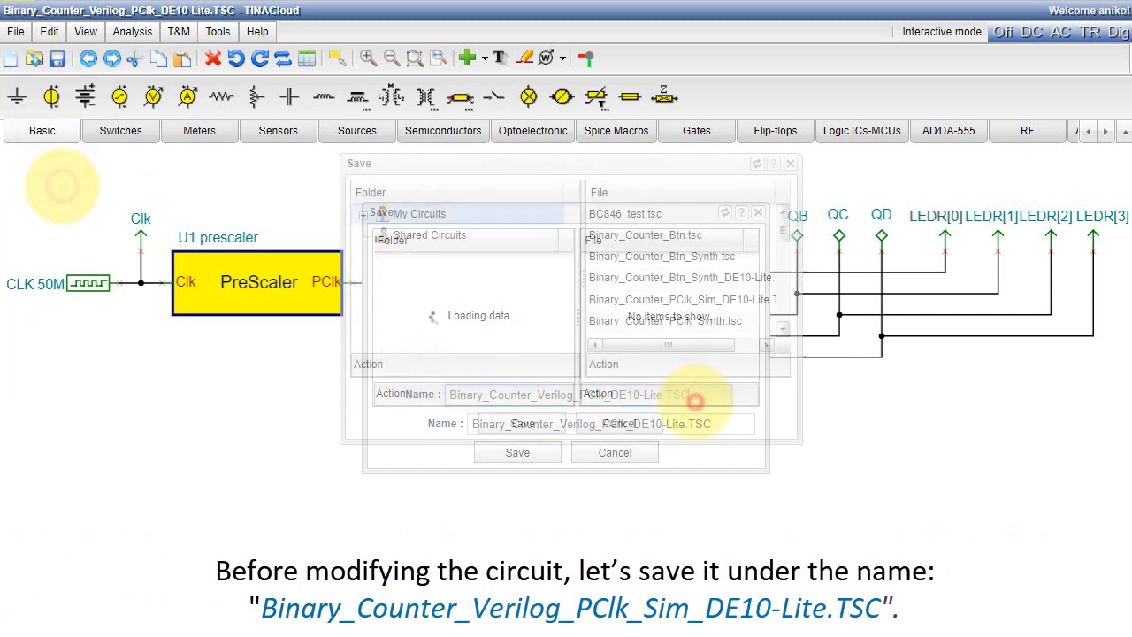
pyautogui.moveTo(696, 401); pyautogui.dragTo(475, 394)
pyautogui.write('Binary_Counter_Verilog_PClk_Sim_DE10-Lite.TSC')
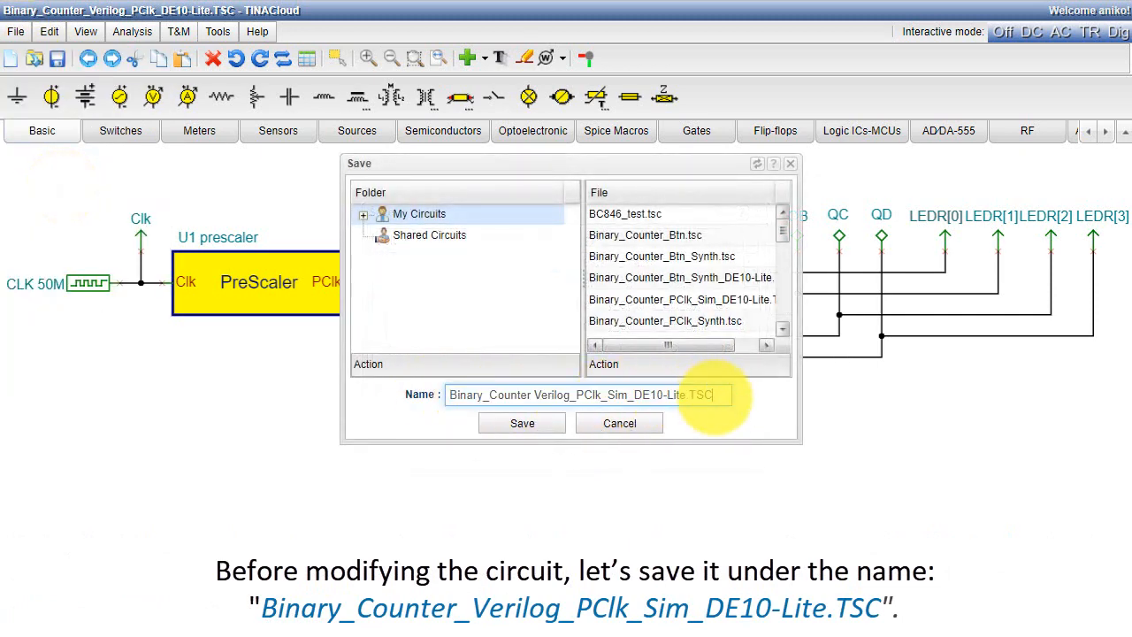
pyautogui.click(523, 424)
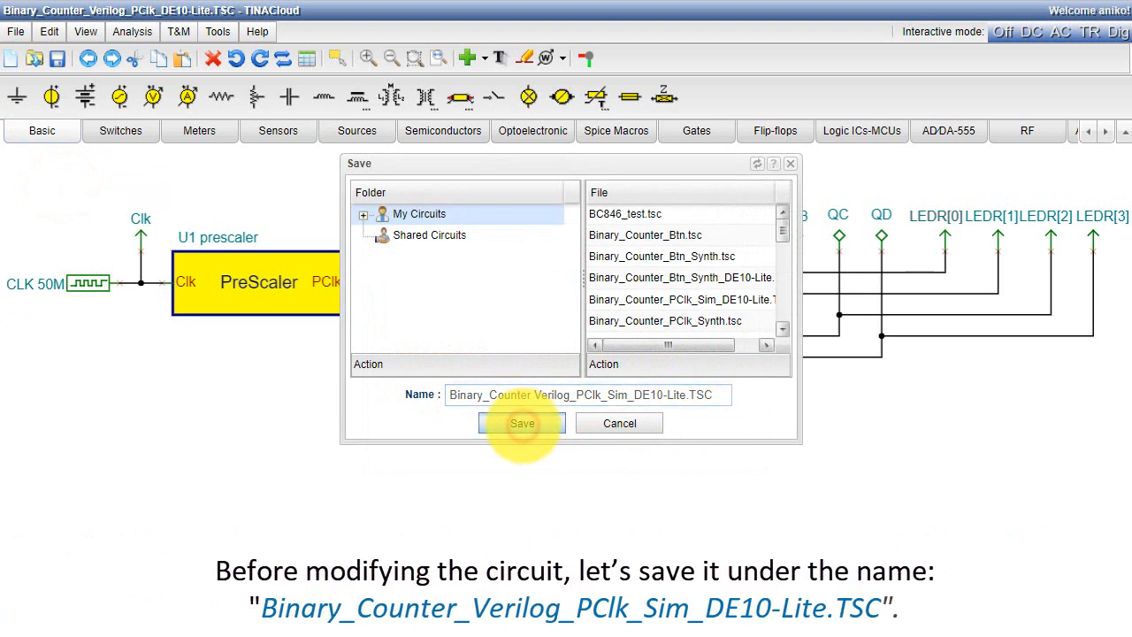
# Set the frequency of the CLK clock source feeding the prescaler to 100 Hz.
pyautogui.doubleClick(78, 293)
pyautogui.click(590, 340)
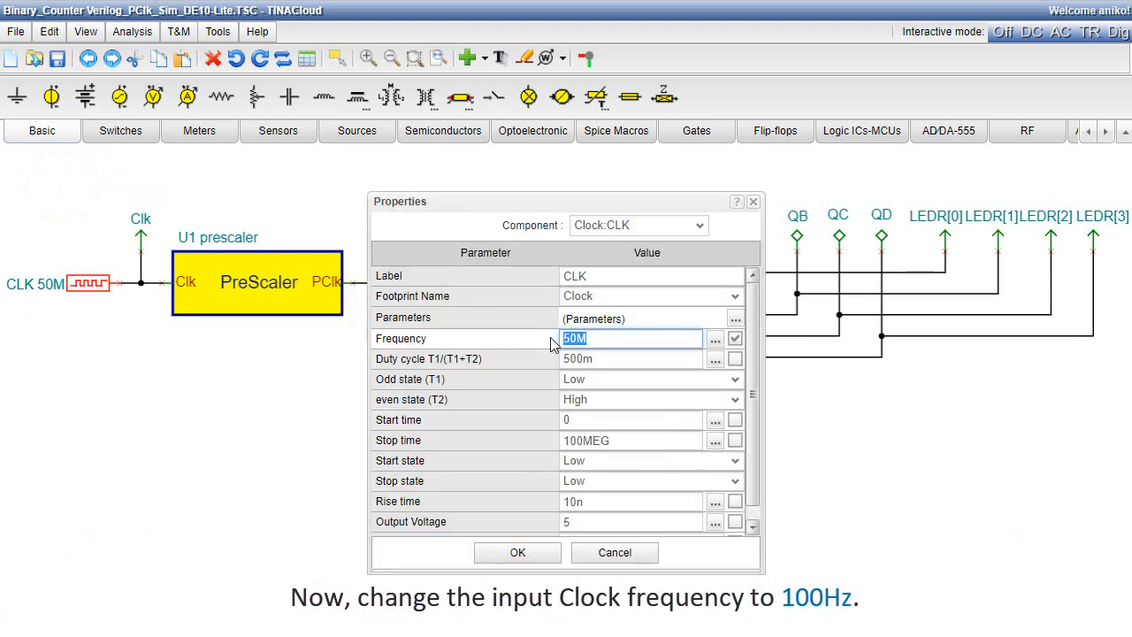
pyautogui.write('100')
pyautogui.click(517, 552)
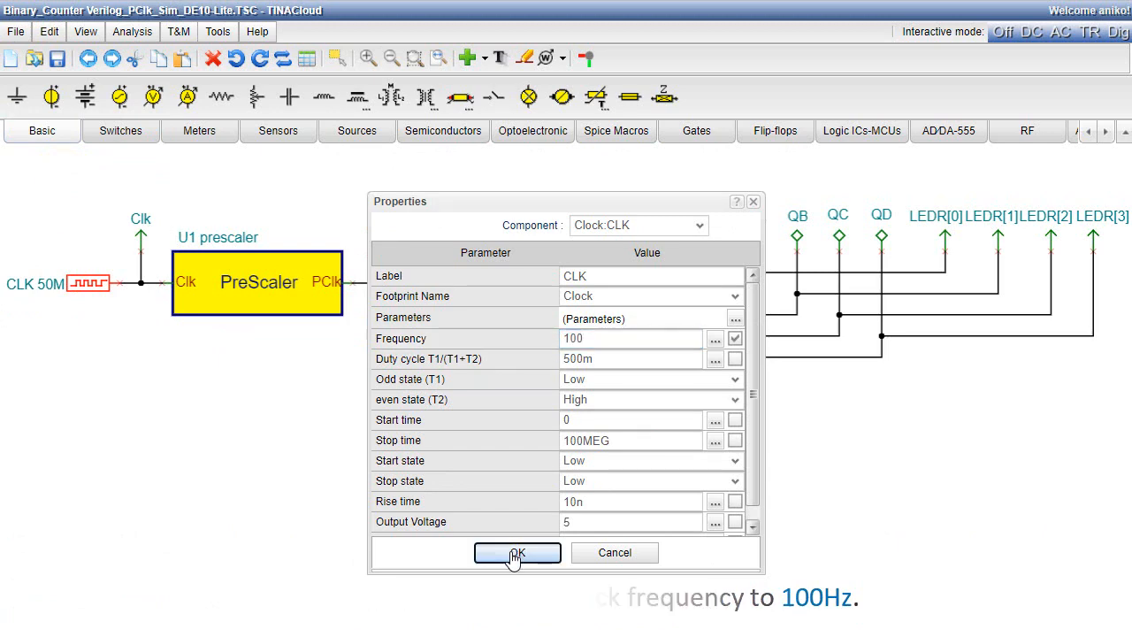
# Change the count limit in the U1 prescaler's HDL code to Presc < 50 and apply the changed properties.
pyautogui.doubleClick(276, 301)
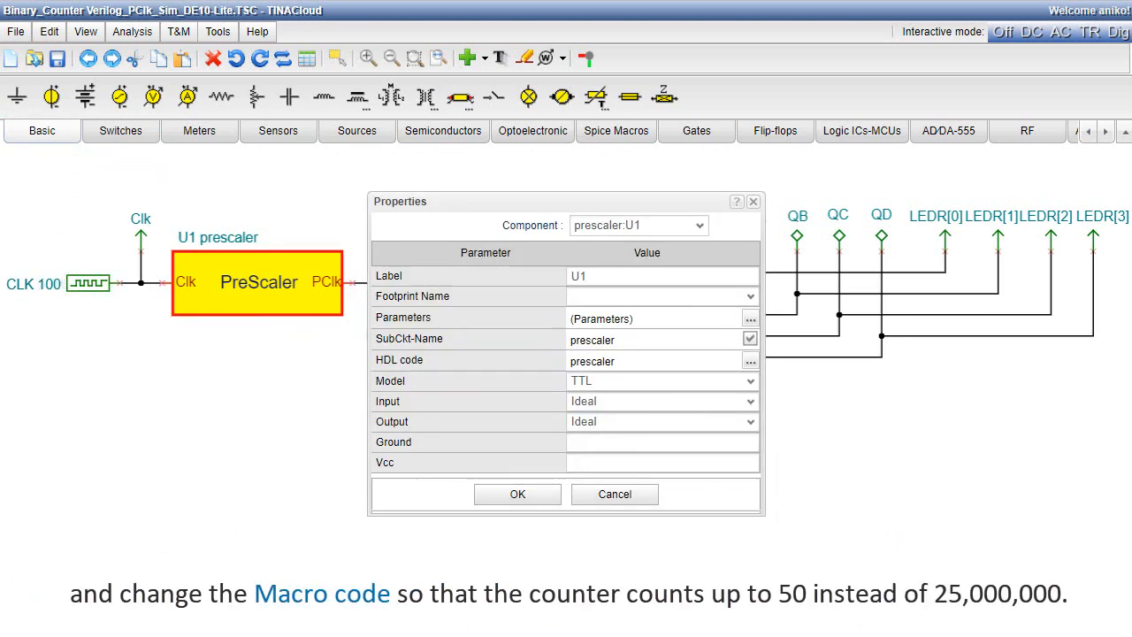
pyautogui.click(750, 361)
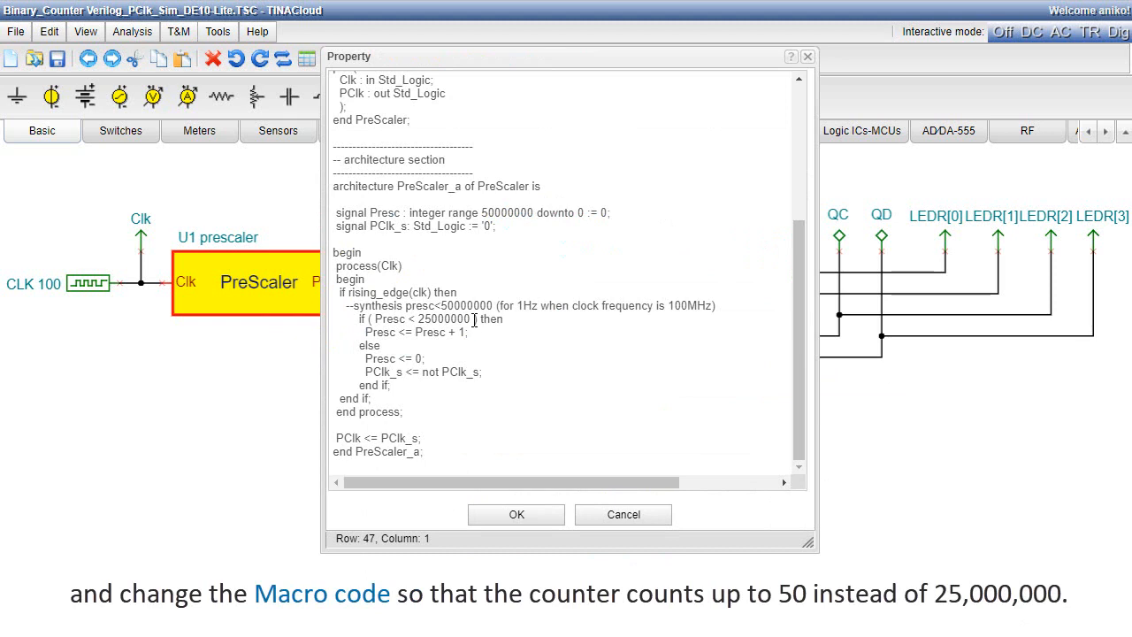
pyautogui.doubleClick(473, 319)
pyautogui.write('50')
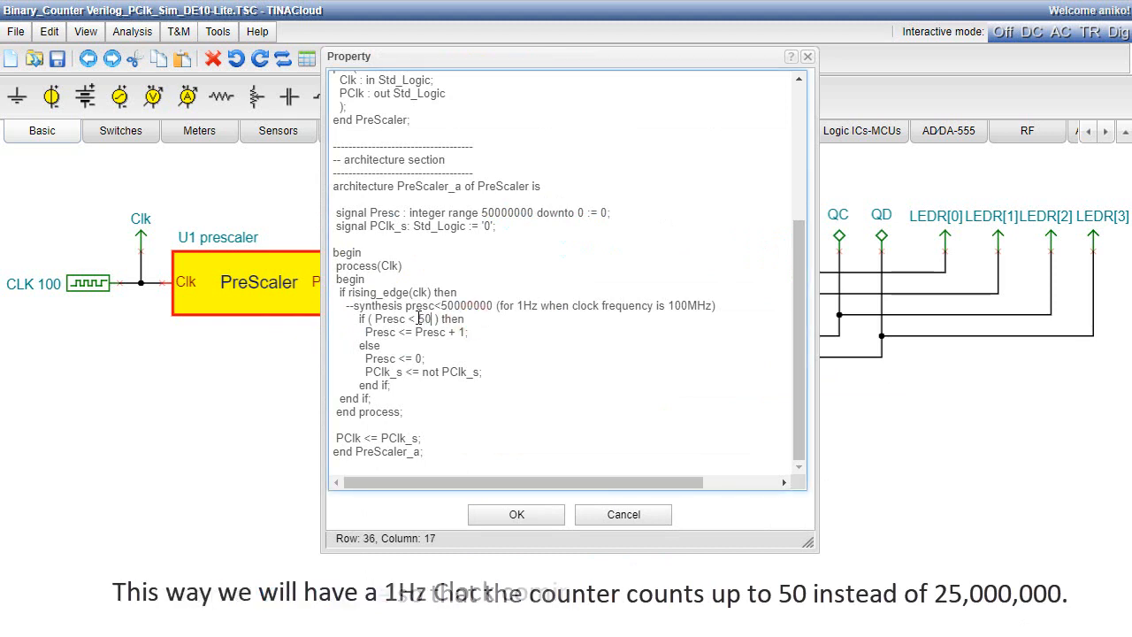
pyautogui.click(517, 514)
pyautogui.click(518, 495)
pyautogui.click(719, 554)
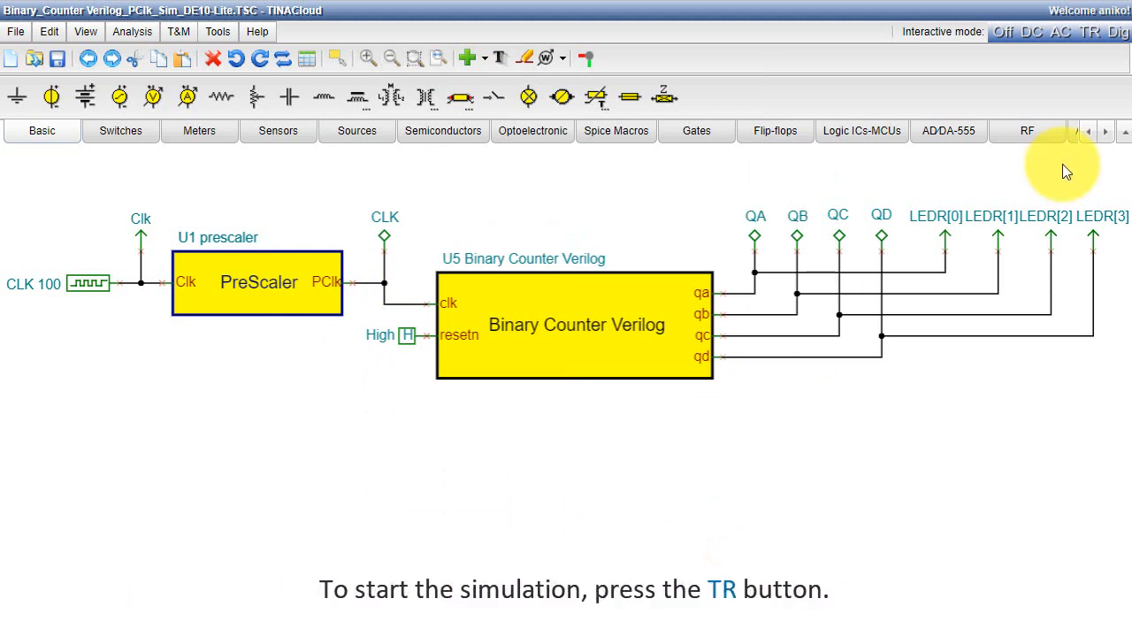
# Run the interactive transient simulation of the counter circuit to watch its outputs, and stop it.
pyautogui.click(1089, 34)
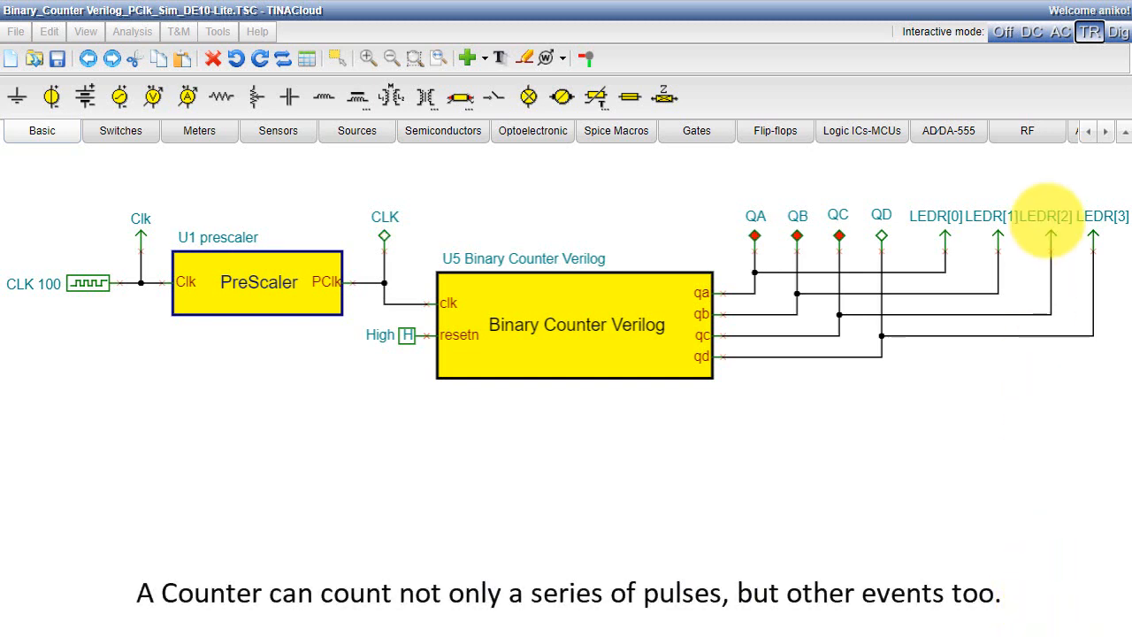
pyautogui.click(1003, 32)
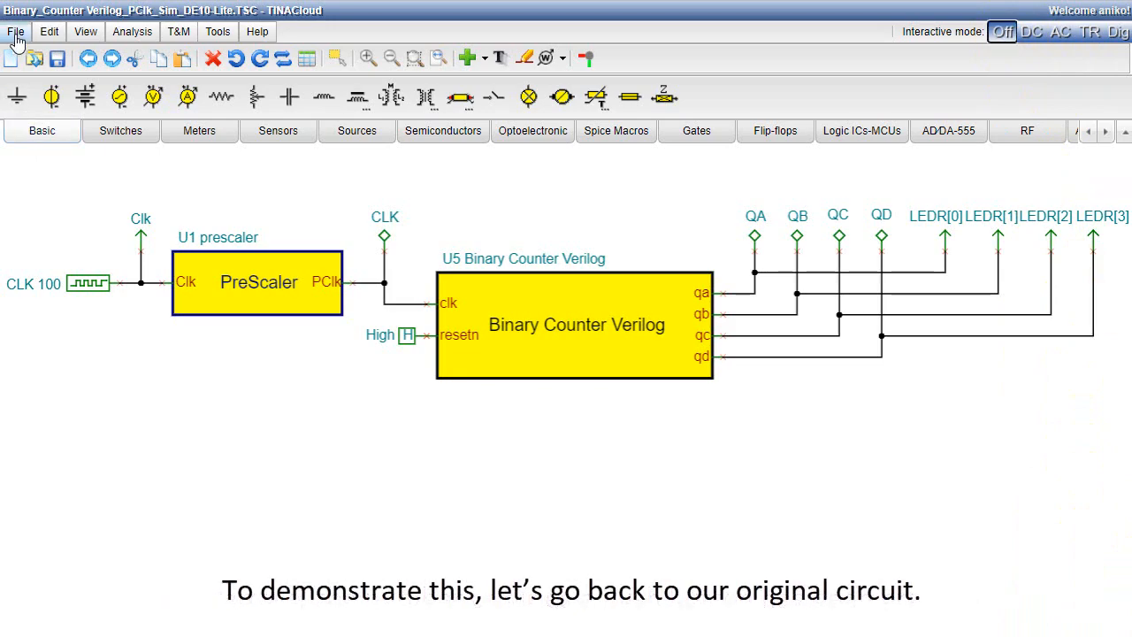
# Open the original circuit Binary_Counter_Verilog.TSC from My Circuits.
pyautogui.click(17, 36)
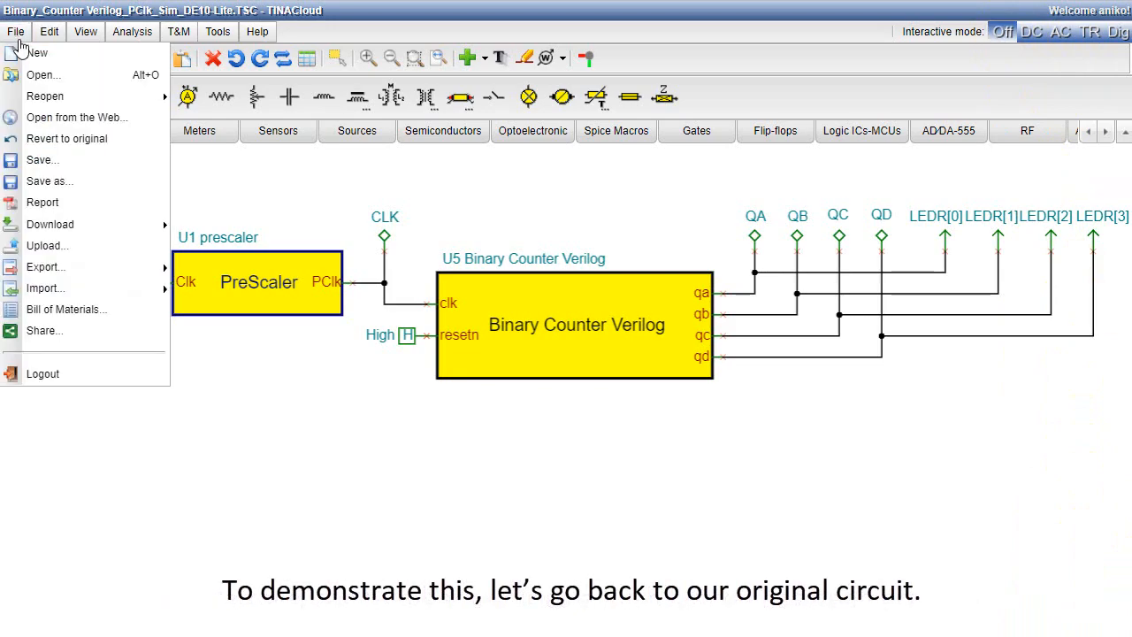
pyautogui.click(34, 77)
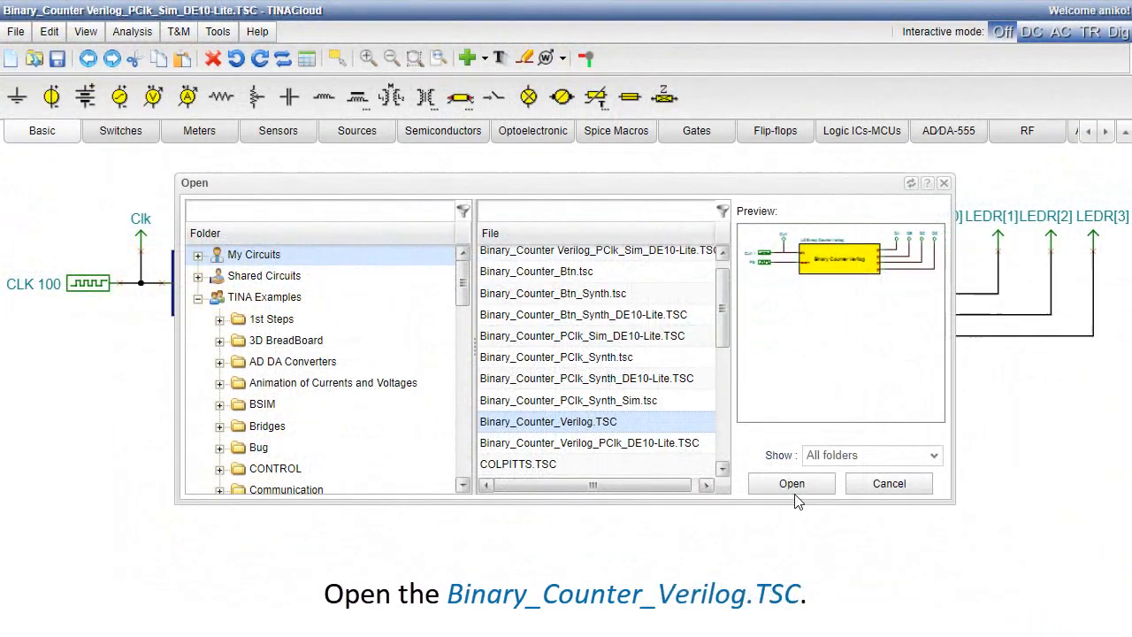
pyautogui.click(794, 489)
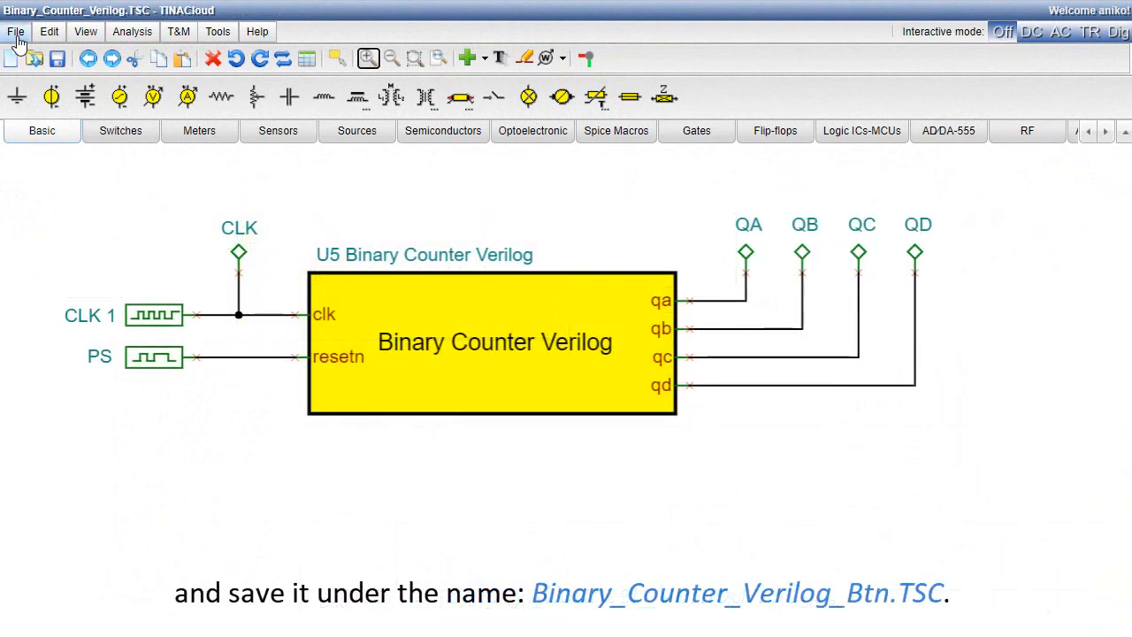
# Save the circuit in My Circuits under the new name Binary Counter_Verilog_Btn.TSC.
pyautogui.click(16, 31)
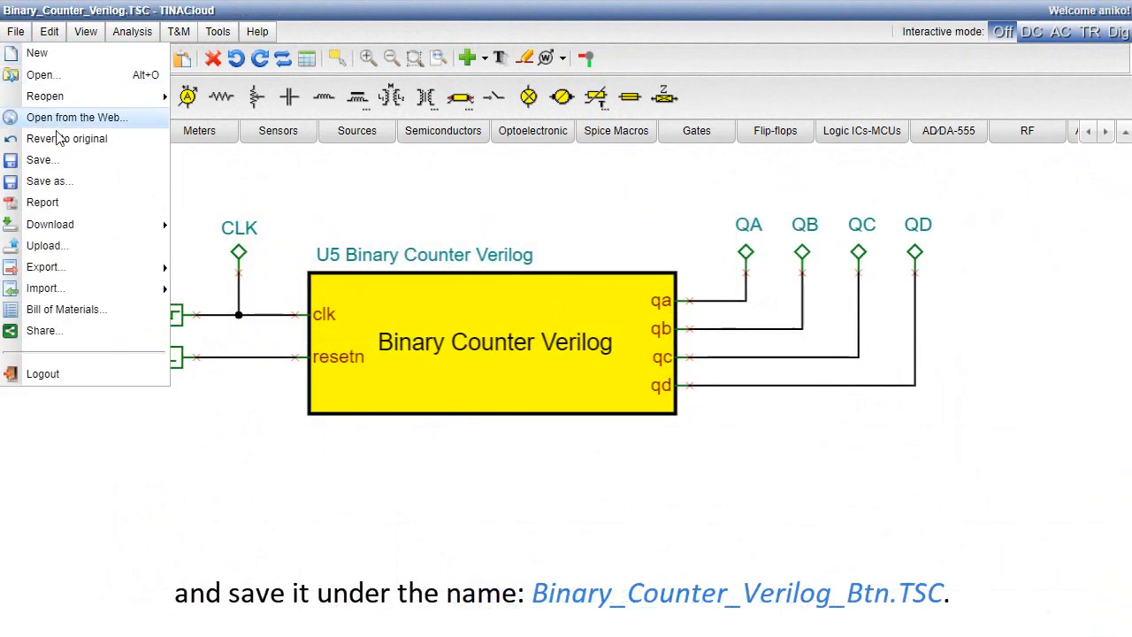
pyautogui.click(49, 180)
pyautogui.moveTo(600, 394); pyautogui.dragTo(452, 394)
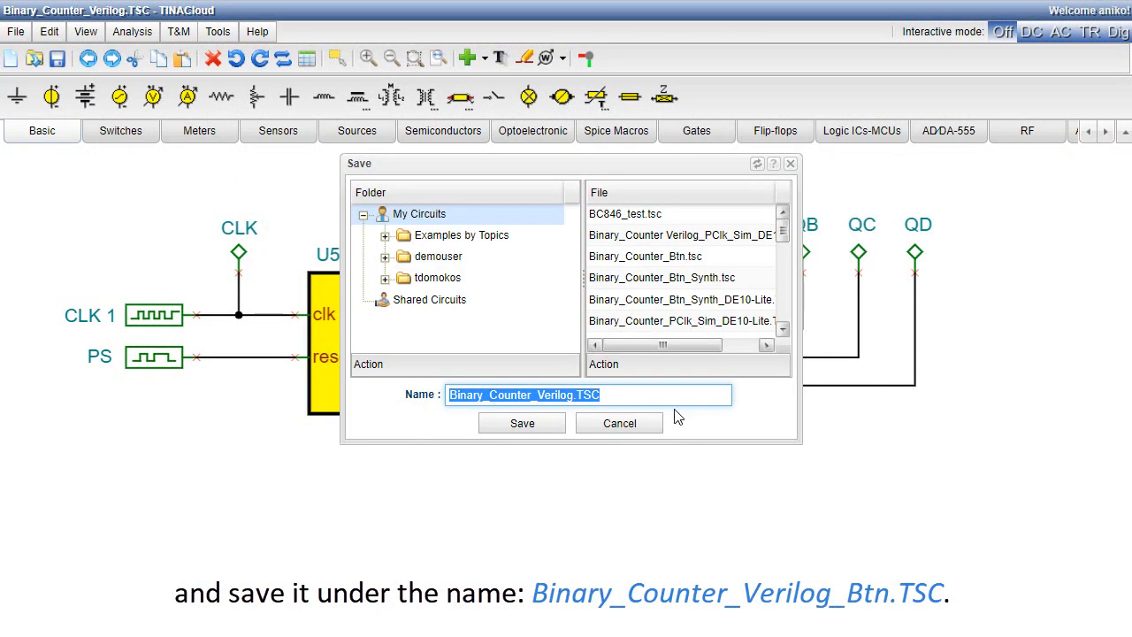
pyautogui.write('Binary Counter_Verilog_Btn.TSC')
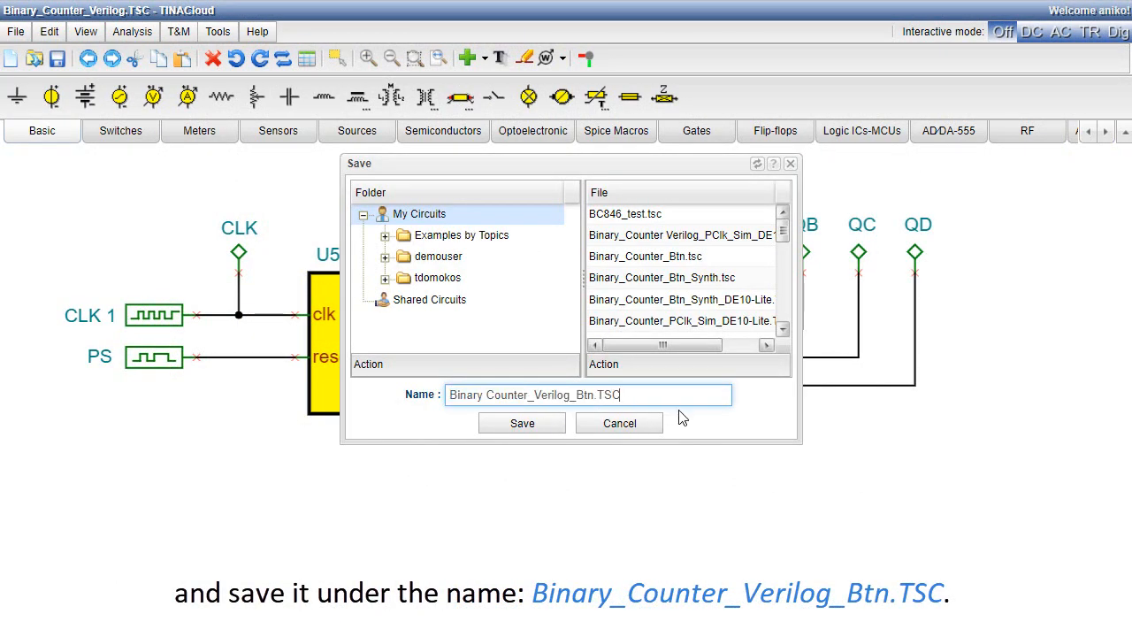
pyautogui.click(522, 424)
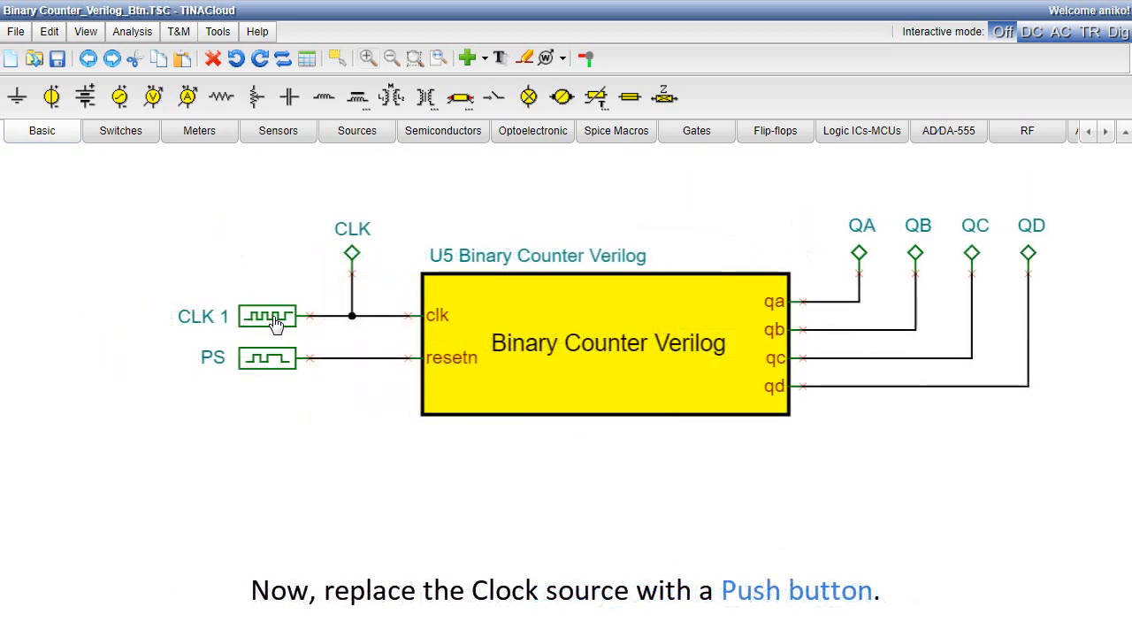
# Replace the CLK clock source with a normally open push button and wire it to the counter's clk line.
pyautogui.press('Delete')
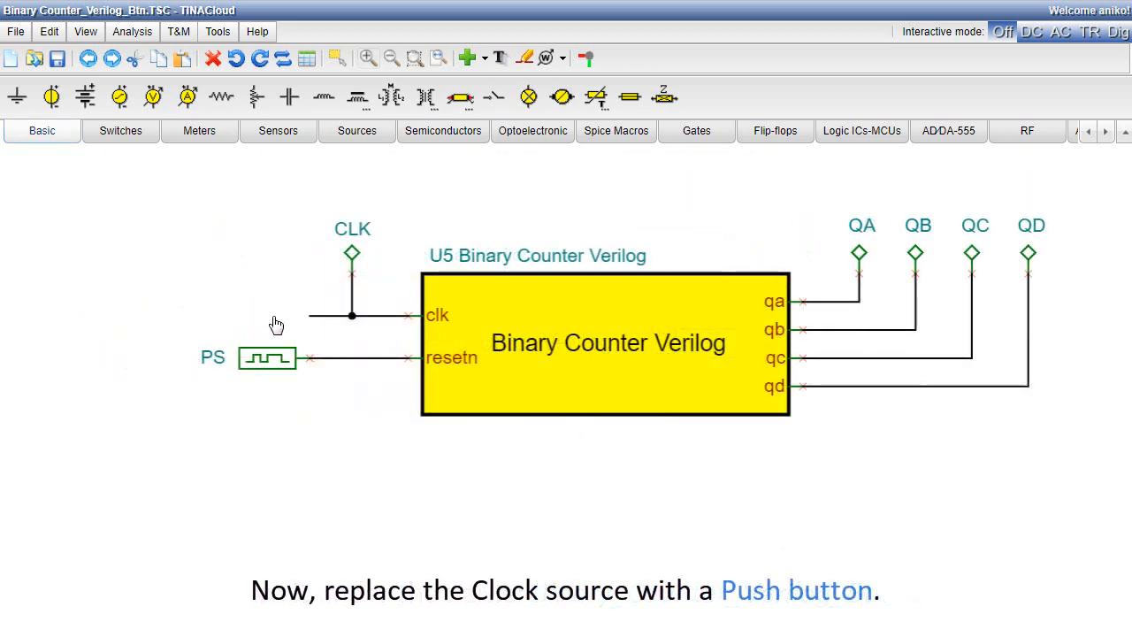
pyautogui.click(137, 141)
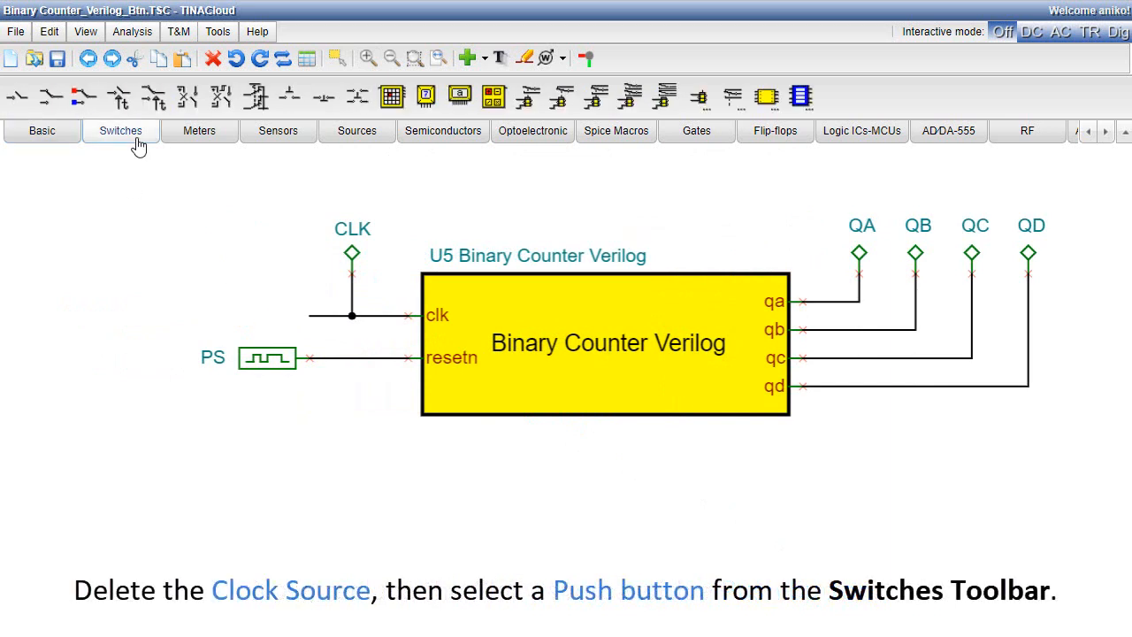
pyautogui.click(289, 95)
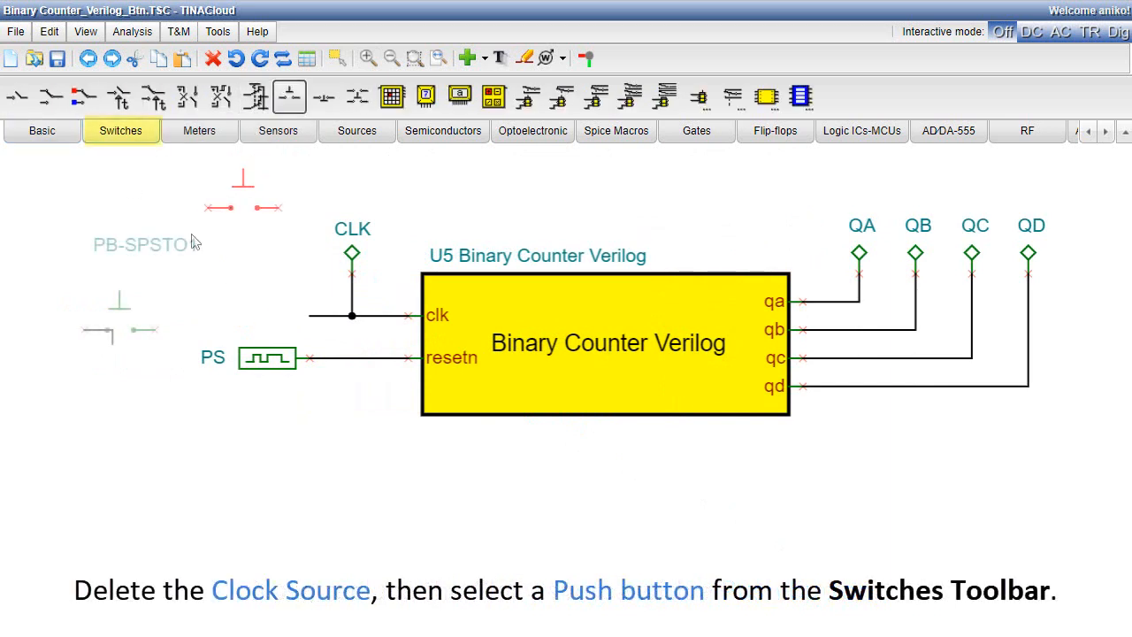
pyautogui.click(162, 315)
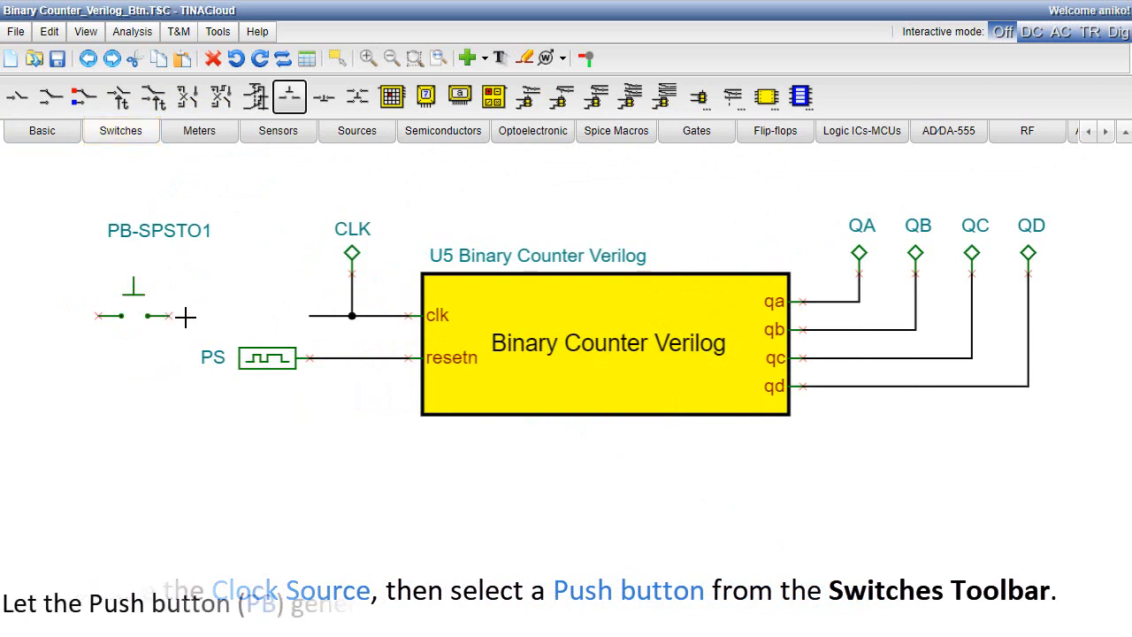
pyautogui.moveTo(170, 316); pyautogui.dragTo(311, 320)
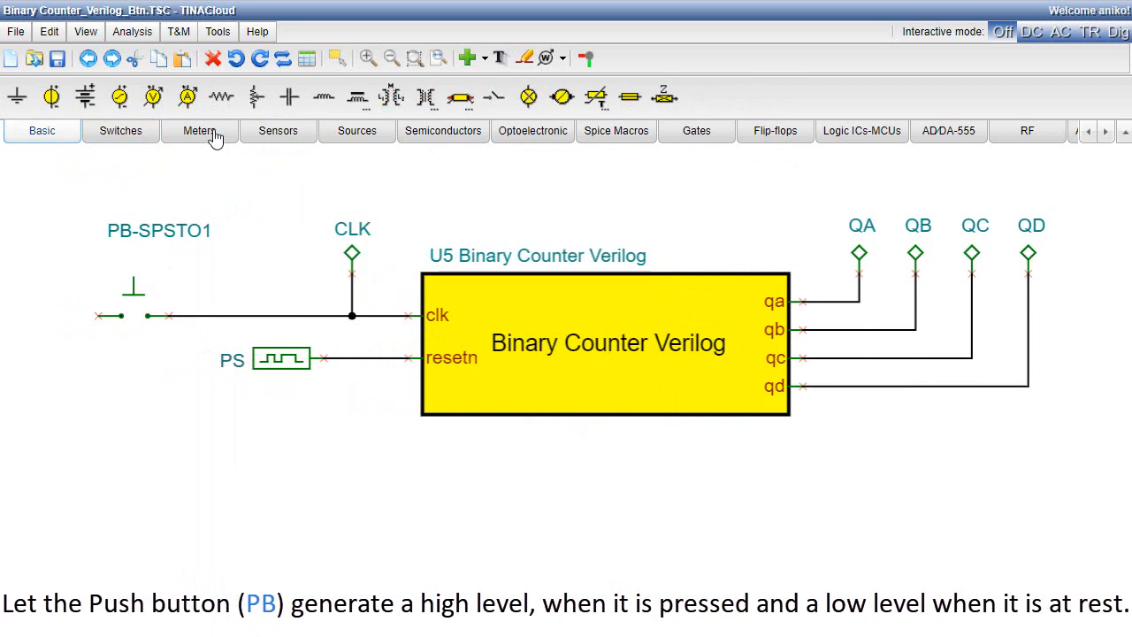
# Place a vertical 1k resistor below the push button's clk line, wire it to that line, and ground its lower end.
pyautogui.click(221, 99)
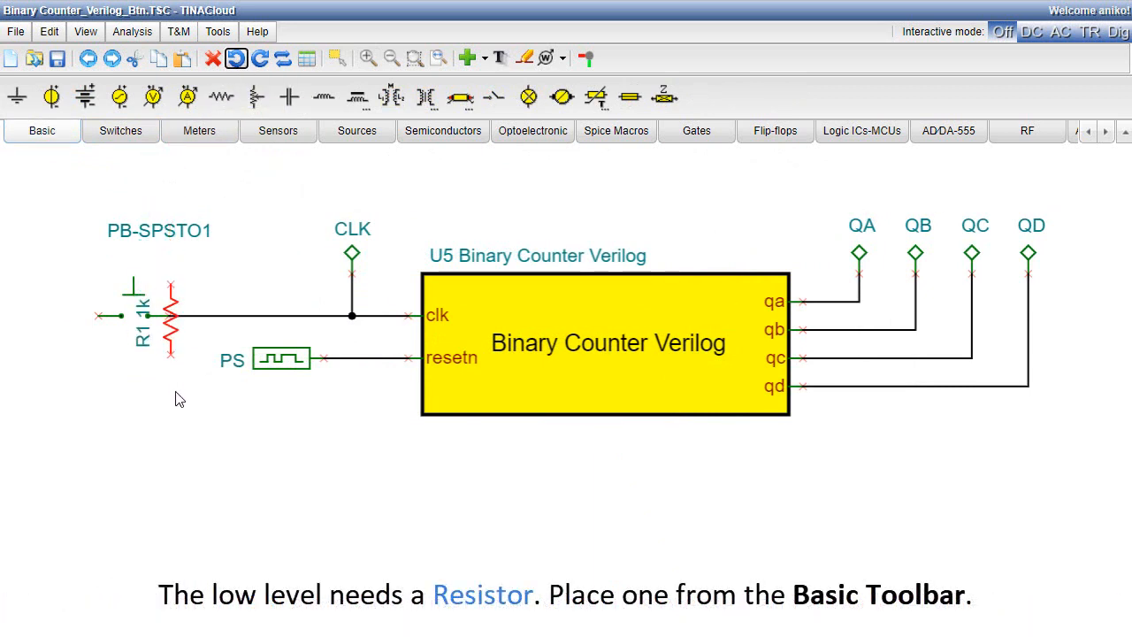
pyautogui.click(175, 467)
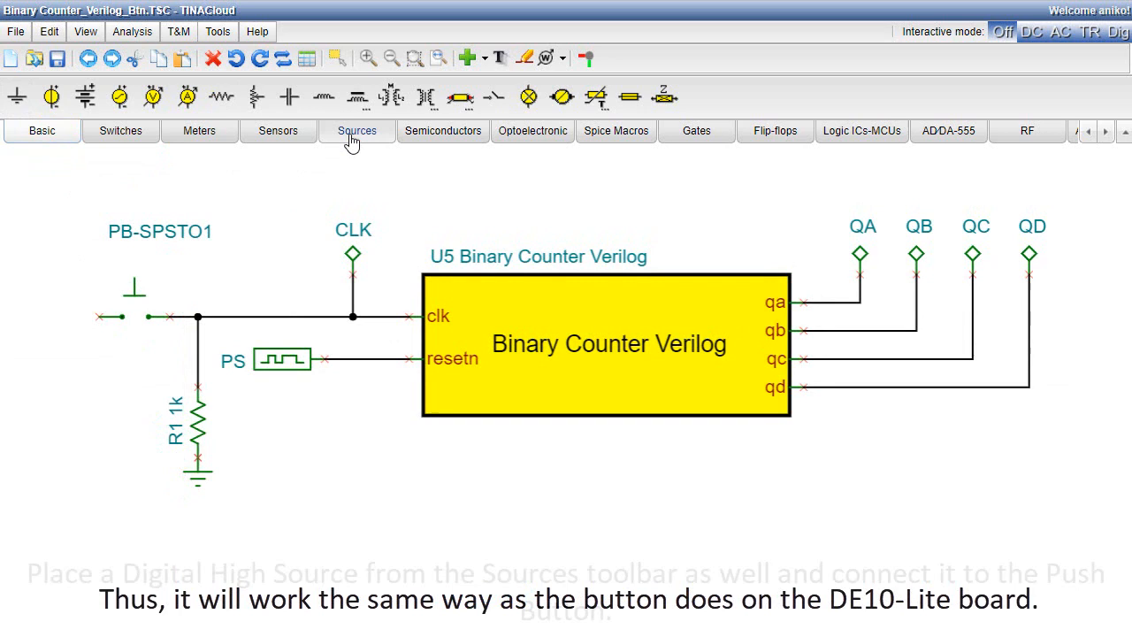
# Place a Digital High Source labelled High and wire it to the push button's free terminal.
pyautogui.click(352, 138)
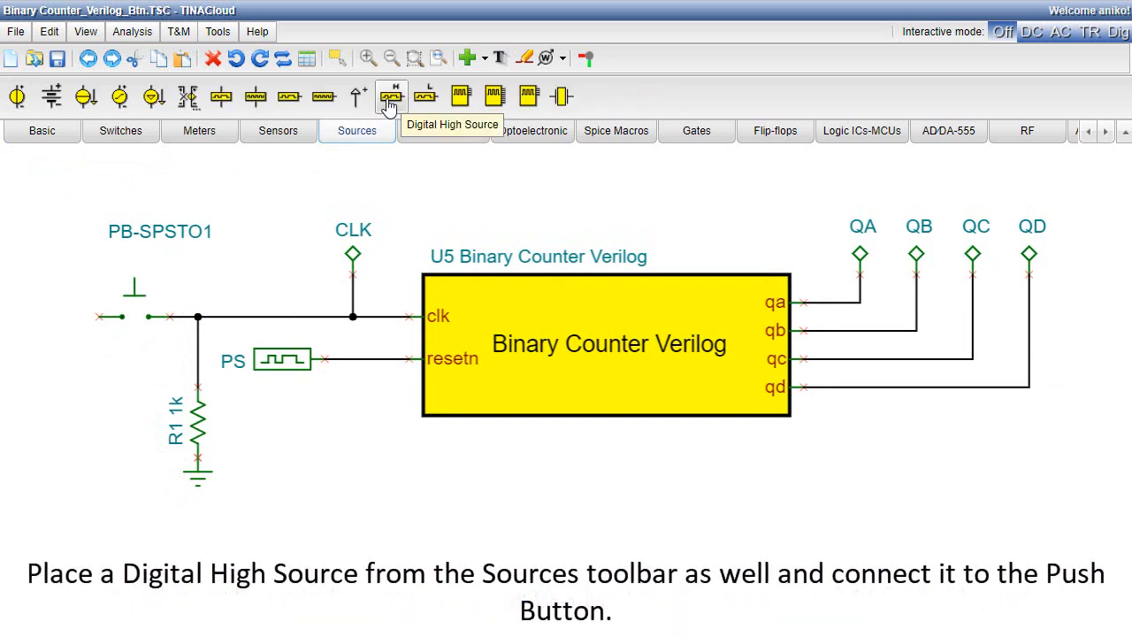
pyautogui.click(391, 96)
pyautogui.click(44, 316)
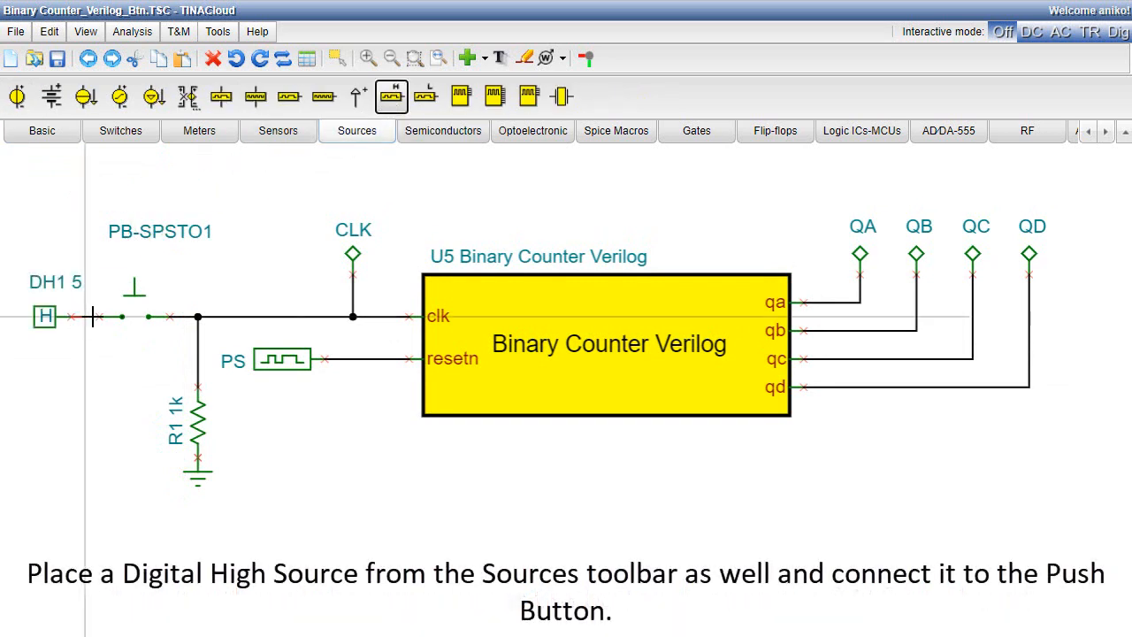
pyautogui.moveTo(92, 316); pyautogui.dragTo(99, 316)
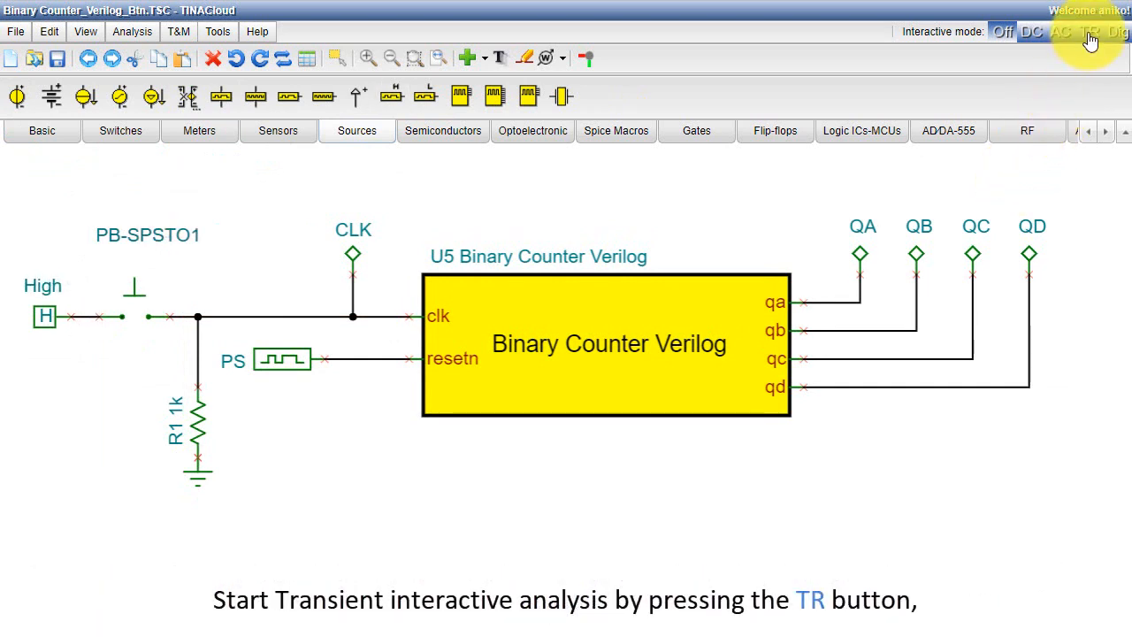
# Start the interactive transient simulation and actuate the push button in the schematic to step the counter.
pyautogui.click(1089, 34)
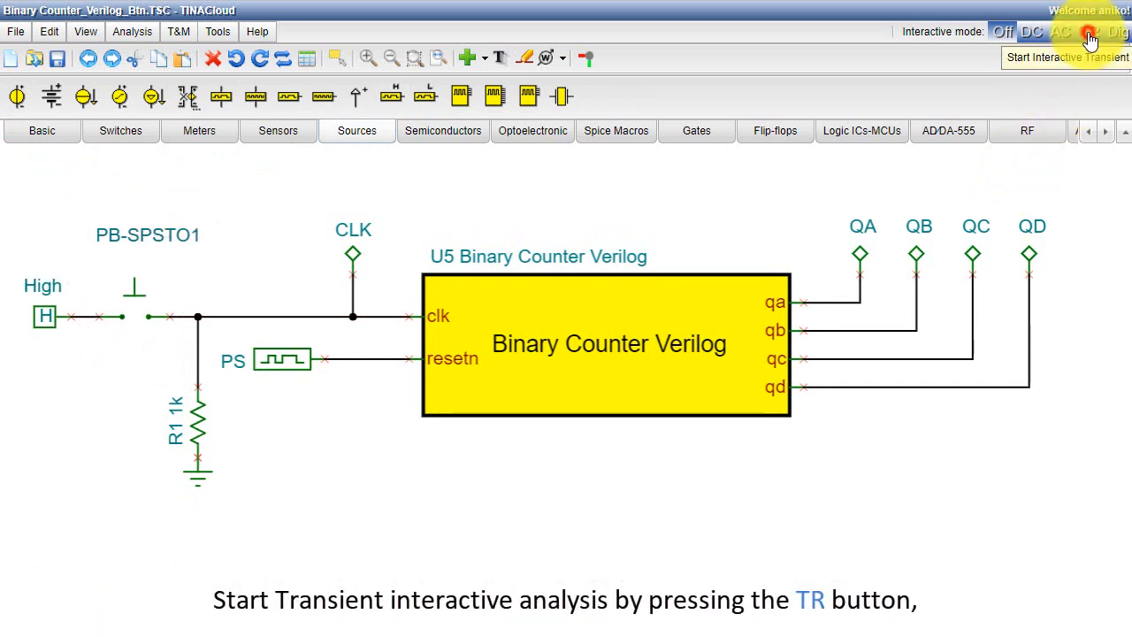
pyautogui.click(135, 305)
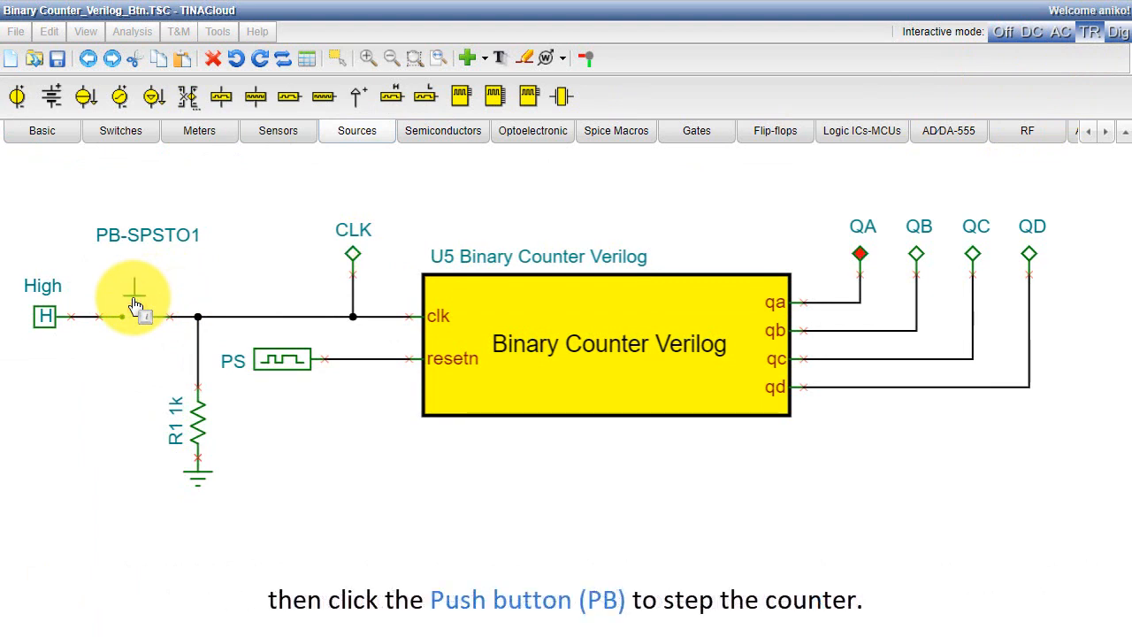